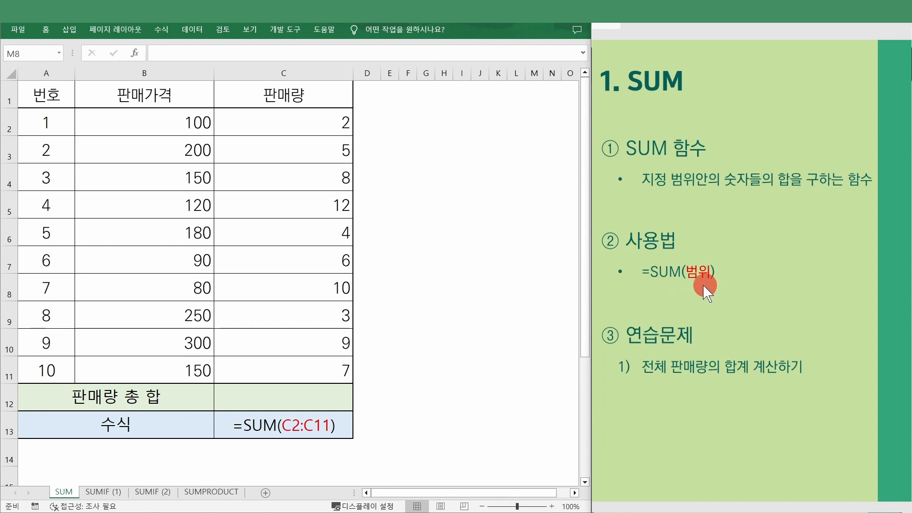
# - Select the sales quantities C2:C11 to preview their sum in the status bar
pyautogui.click(473, 266)
pyautogui.click(303, 404)
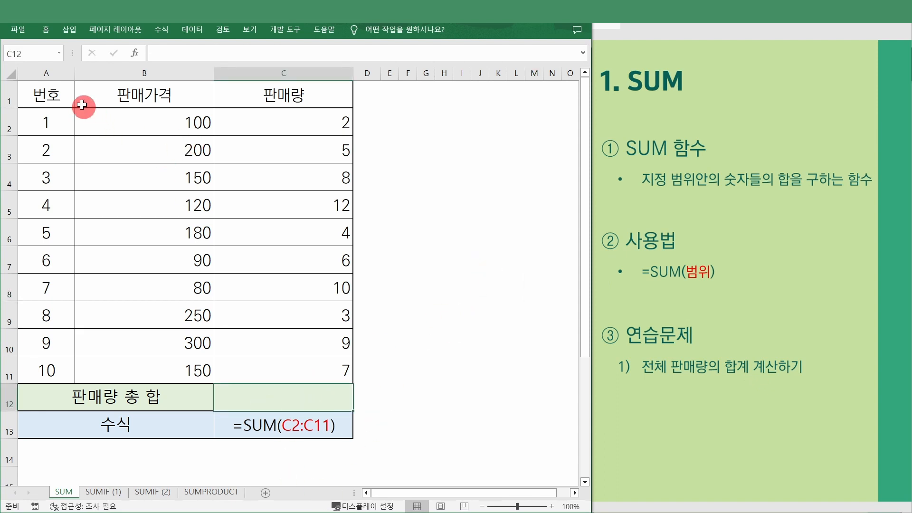
pyautogui.moveTo(189, 97); pyautogui.dragTo(299, 393)
pyautogui.click(304, 368)
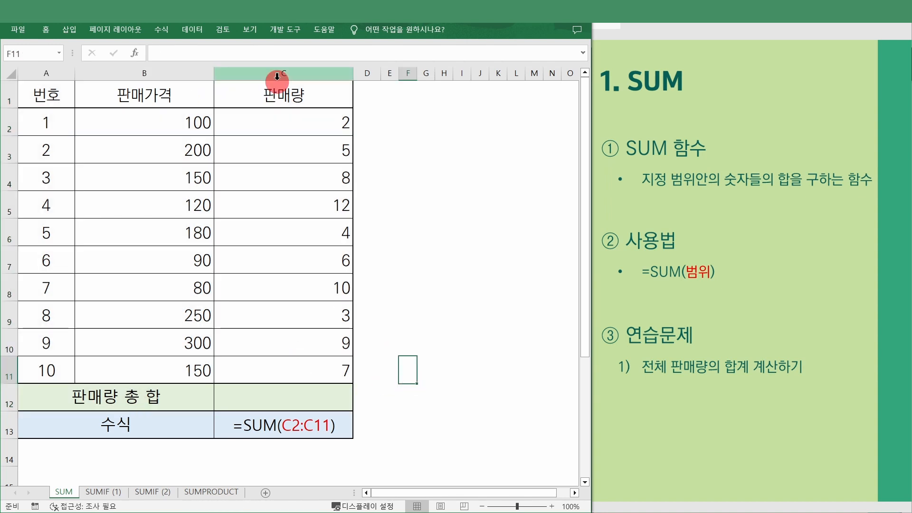
pyautogui.moveTo(303, 104); pyautogui.dragTo(309, 376)
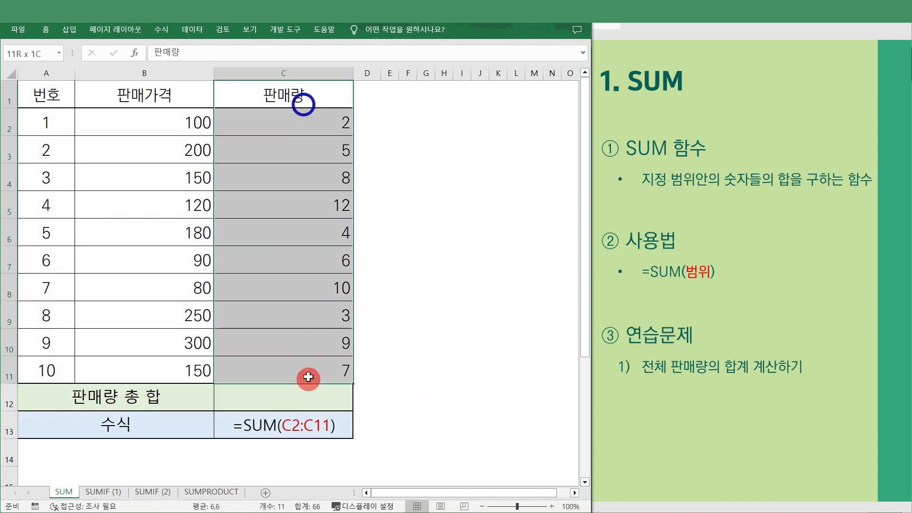
# - Enter =SUM(C2:C11) in C12 and confirm it matches the status-bar total of 66
pyautogui.click(342, 398)
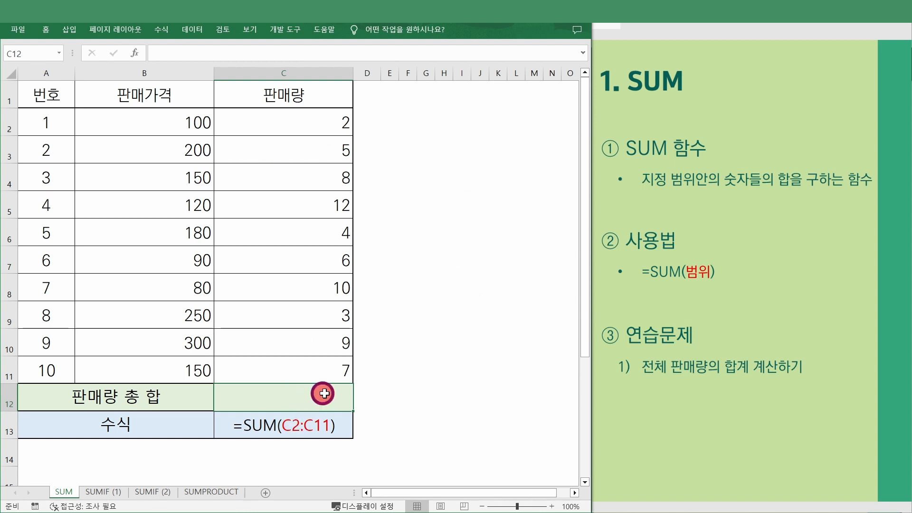
pyautogui.write('=')
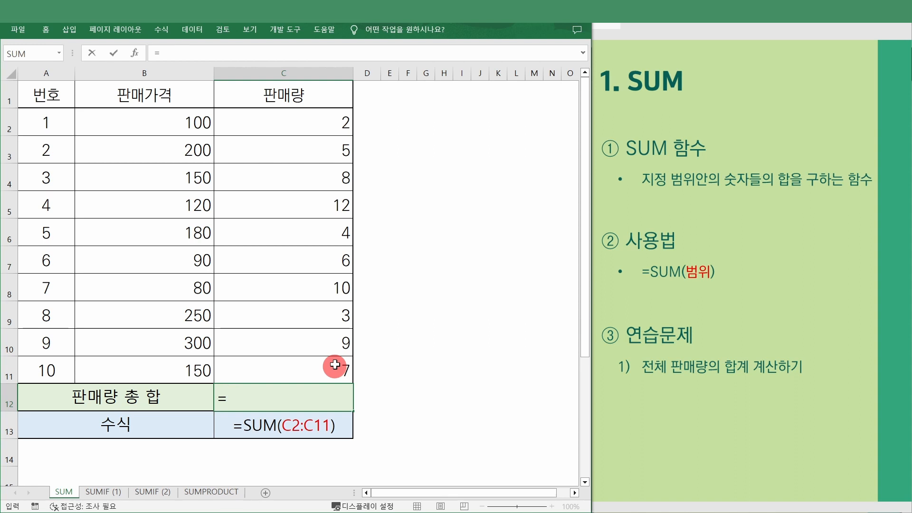
pyautogui.write('sum(')
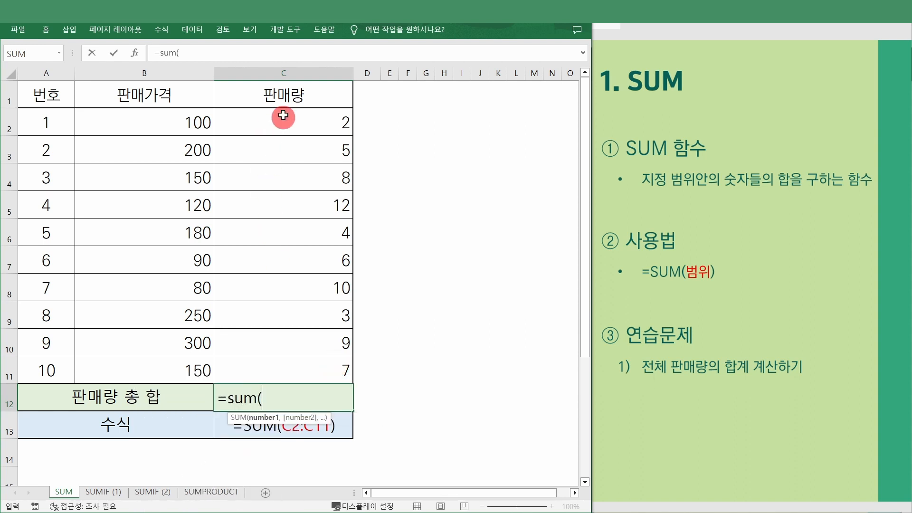
pyautogui.moveTo(284, 115); pyautogui.dragTo(352, 368)
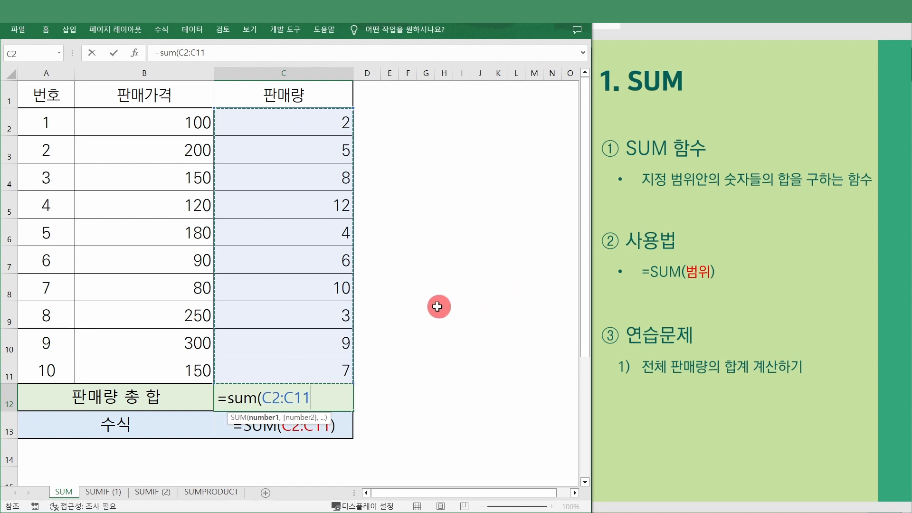
pyautogui.press('Return')
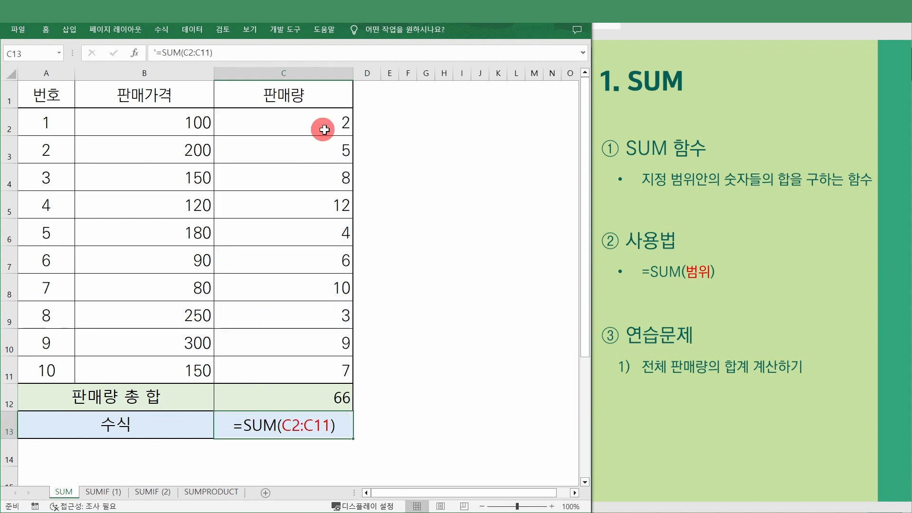
pyautogui.moveTo(324, 130); pyautogui.dragTo(346, 377)
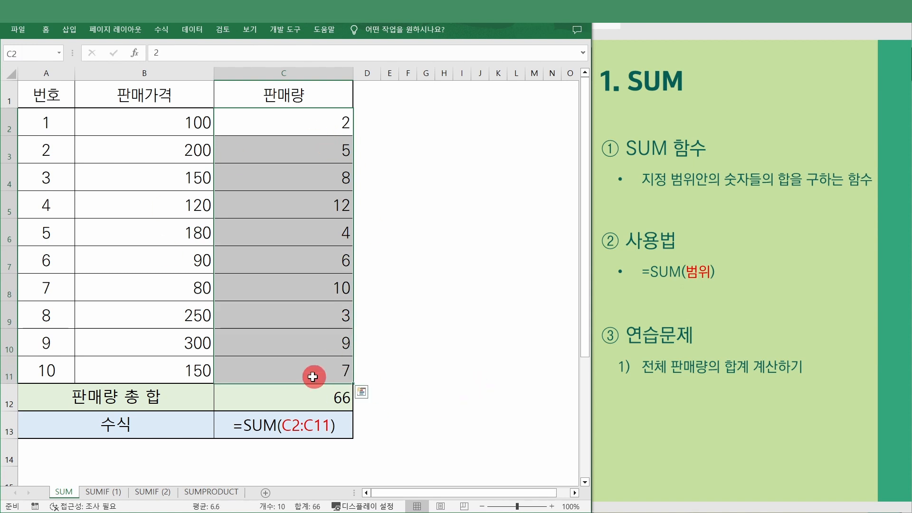
pyautogui.click(315, 401)
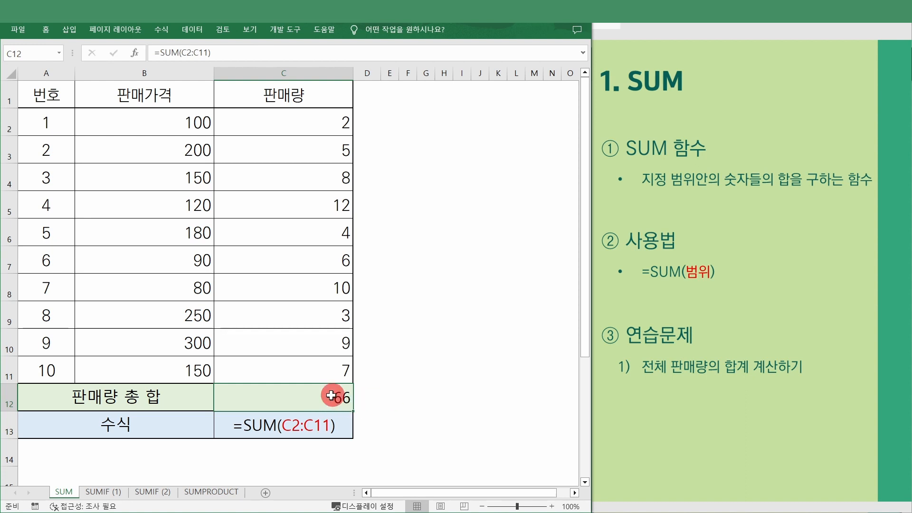
# - Rewrite C12 as =SUM(C2,C3,C4,C5:C11), still totalling 66
pyautogui.press('F2')
pyautogui.write('=')
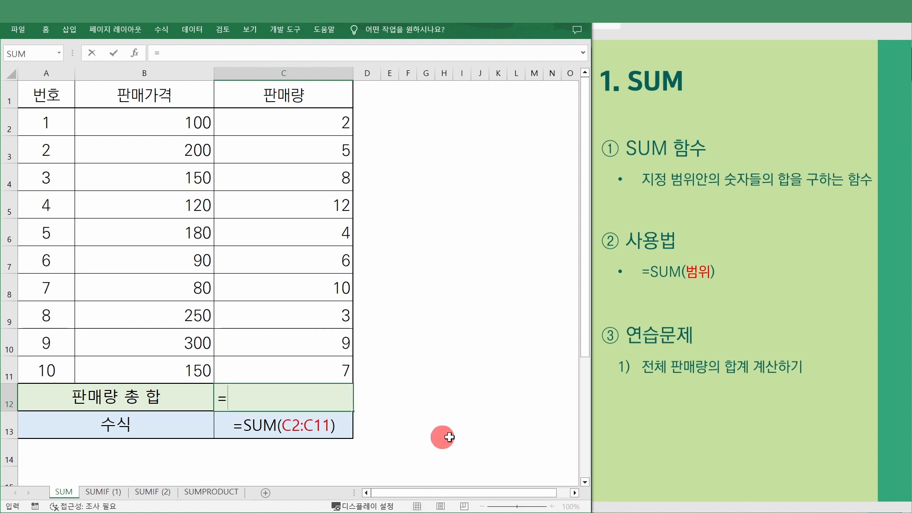
pyautogui.write('sum(')
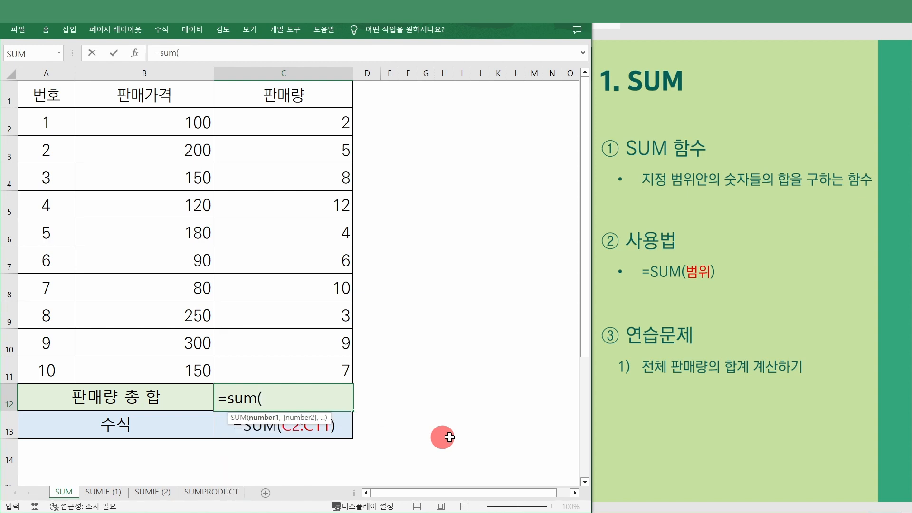
pyautogui.click(296, 128)
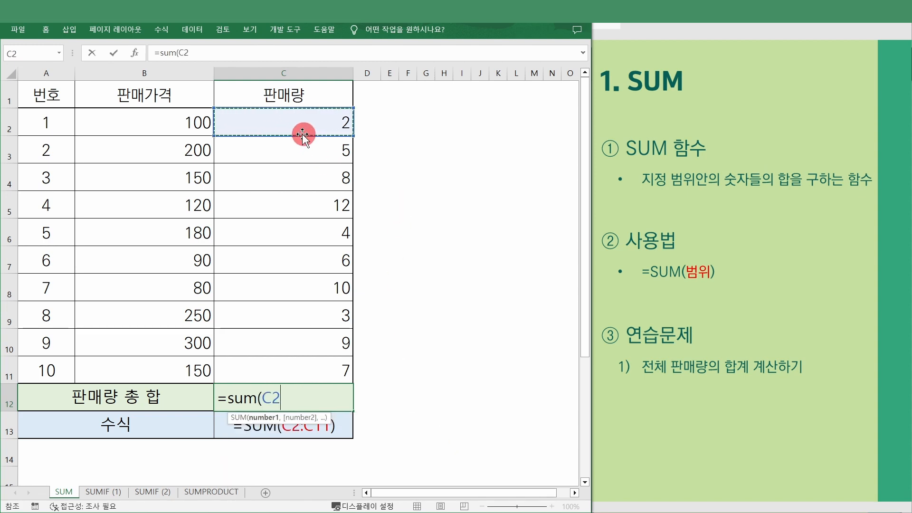
pyautogui.write(',')
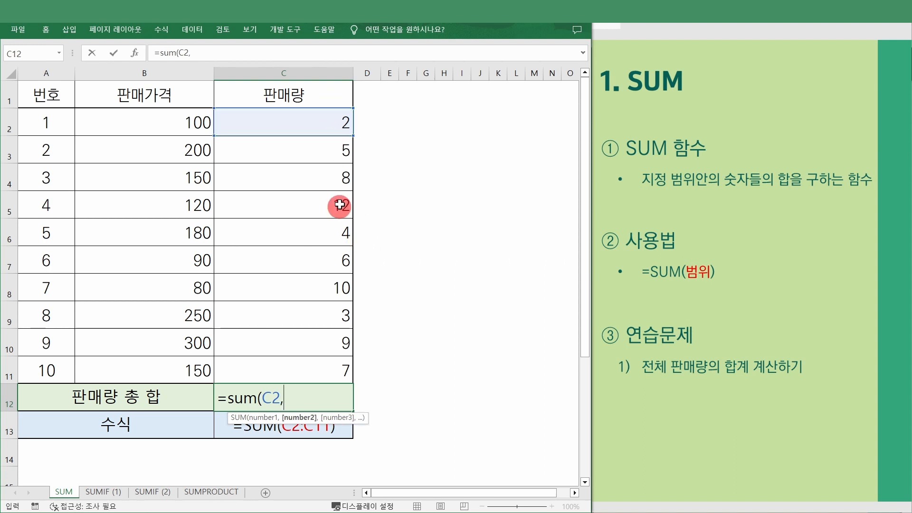
pyautogui.click(322, 151)
pyautogui.write(',')
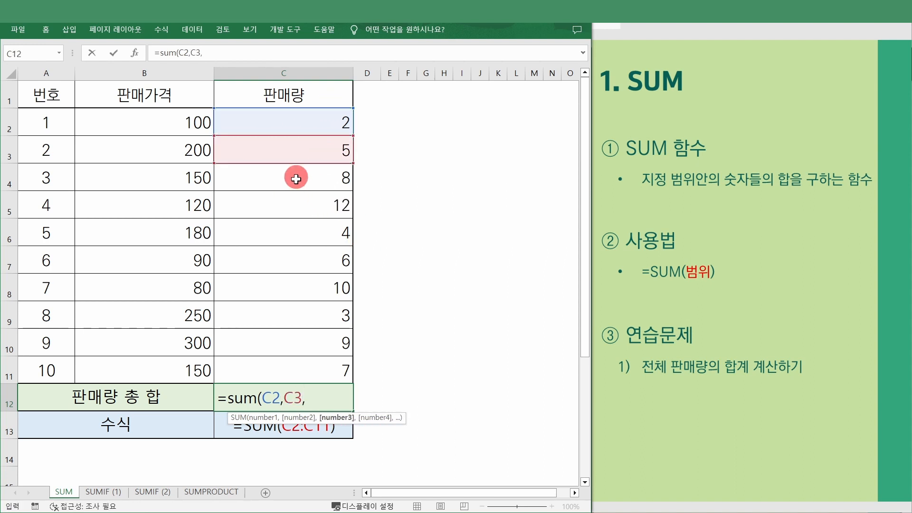
pyautogui.click(296, 178)
pyautogui.write(',')
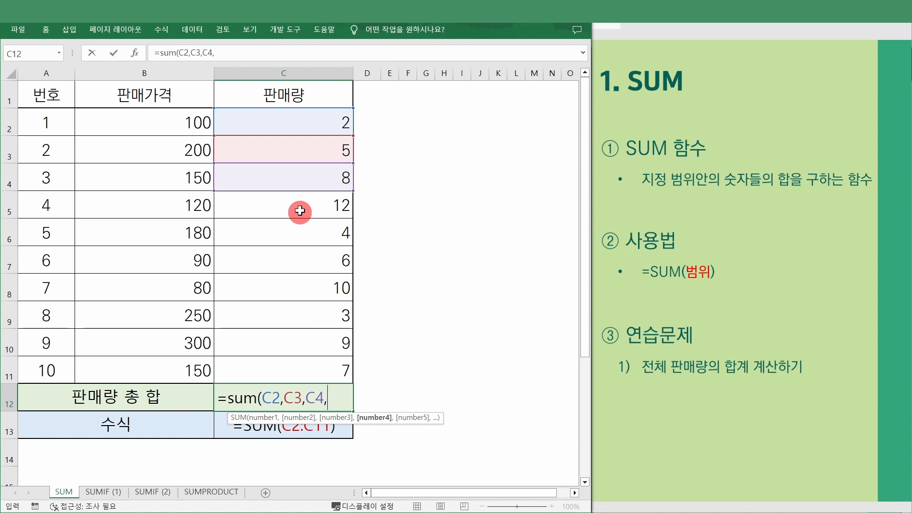
pyautogui.moveTo(318, 206); pyautogui.dragTo(320, 368)
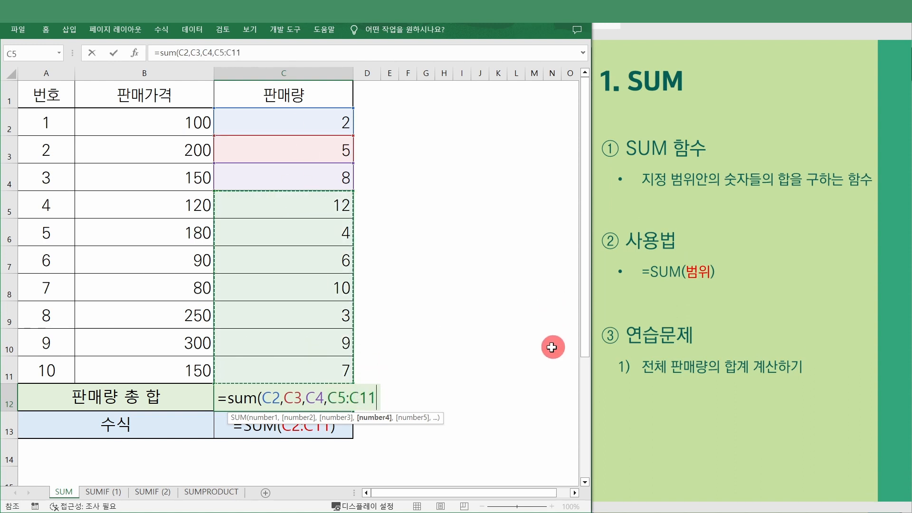
pyautogui.write(')')
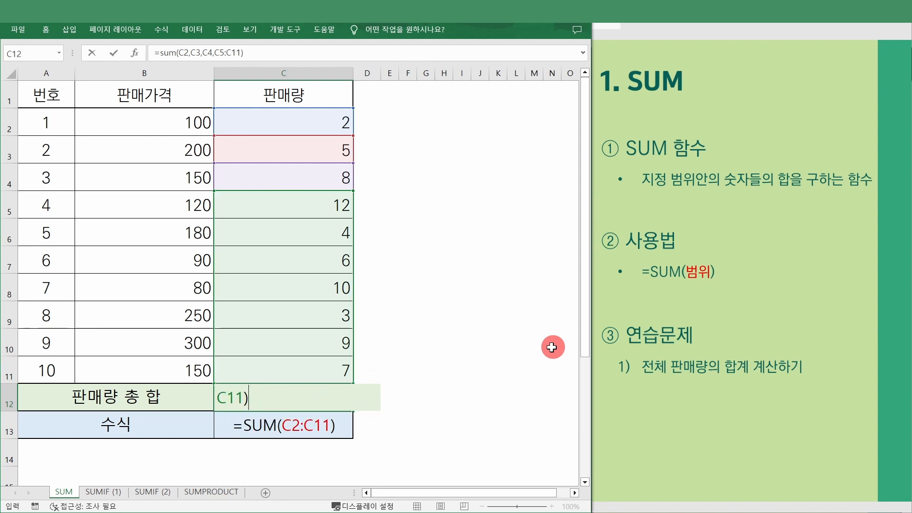
pyautogui.press('Return')
pyautogui.click(342, 405)
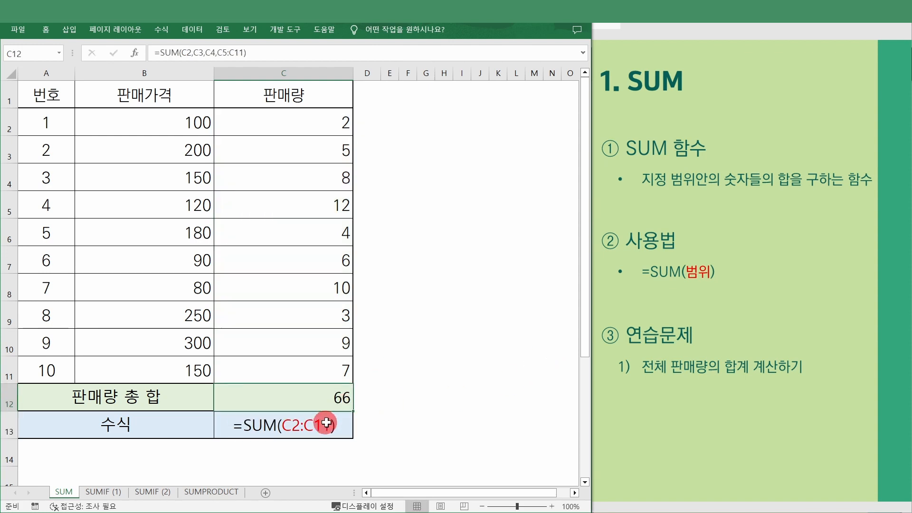
# - Reopen the C12 formula and delete its closing parenthesis
pyautogui.doubleClick(347, 403)
pyautogui.moveTo(312, 402); pyautogui.dragTo(175, 397)
pyautogui.click(294, 402)
pyautogui.press('BackSpace')
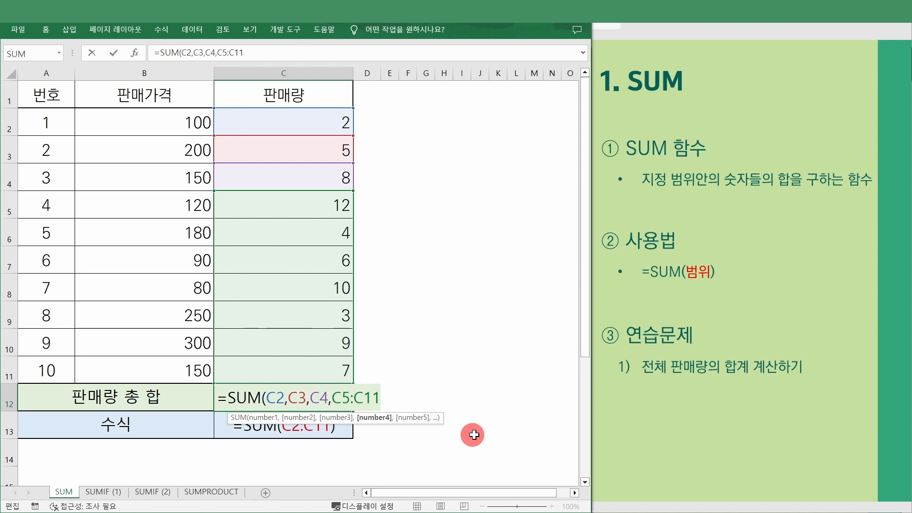
# - Commit the unclosed C12 formula so it shows 66, then advance the slide to 2. SUMIF
pyautogui.press('Return')
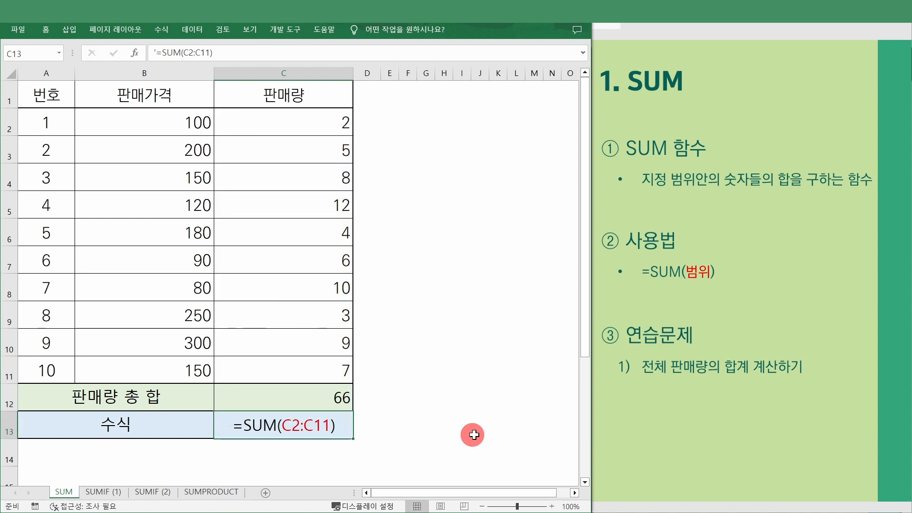
pyautogui.click(442, 343)
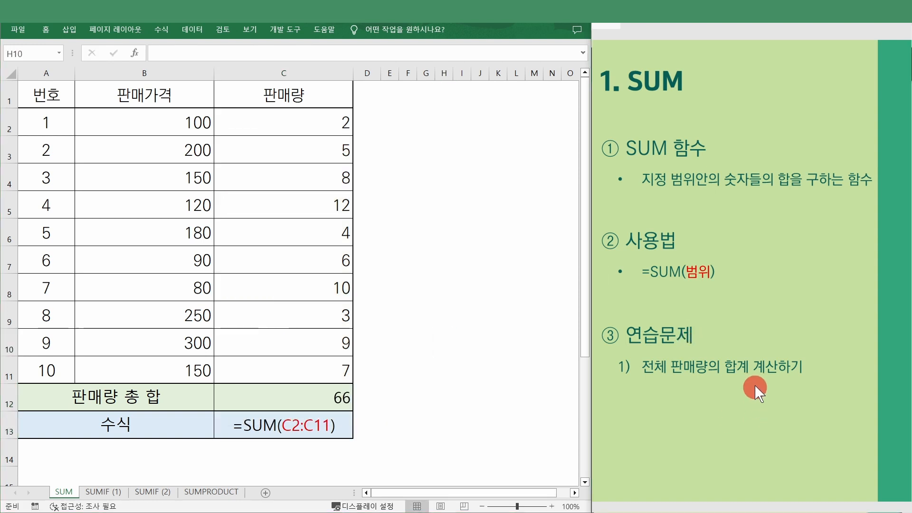
pyautogui.click(754, 385)
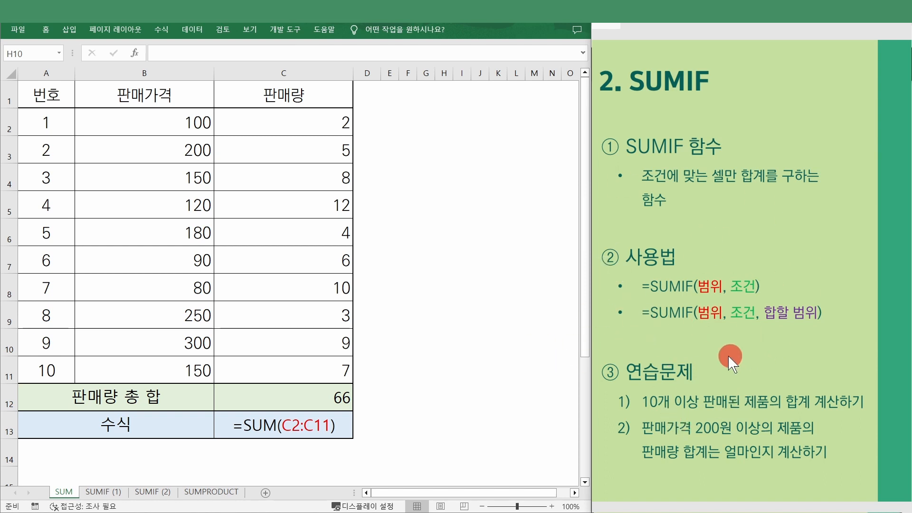
pyautogui.click(111, 494)
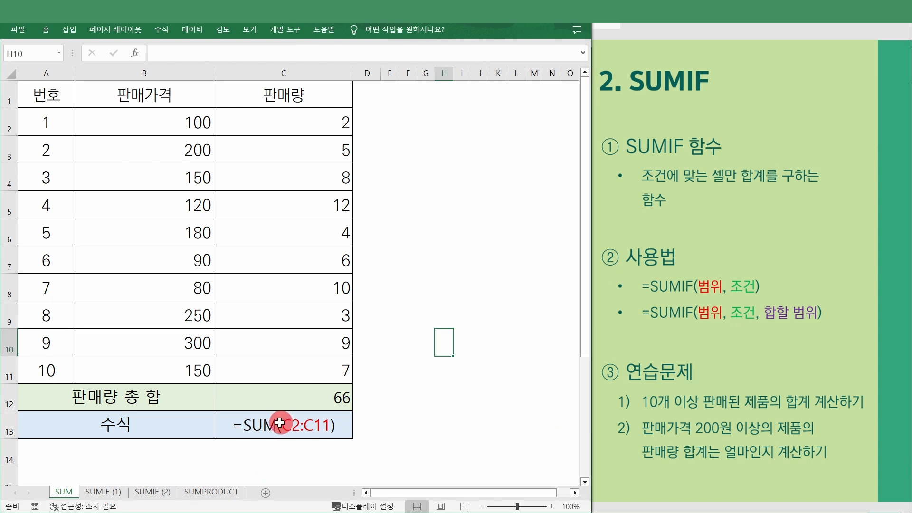
pyautogui.click(101, 494)
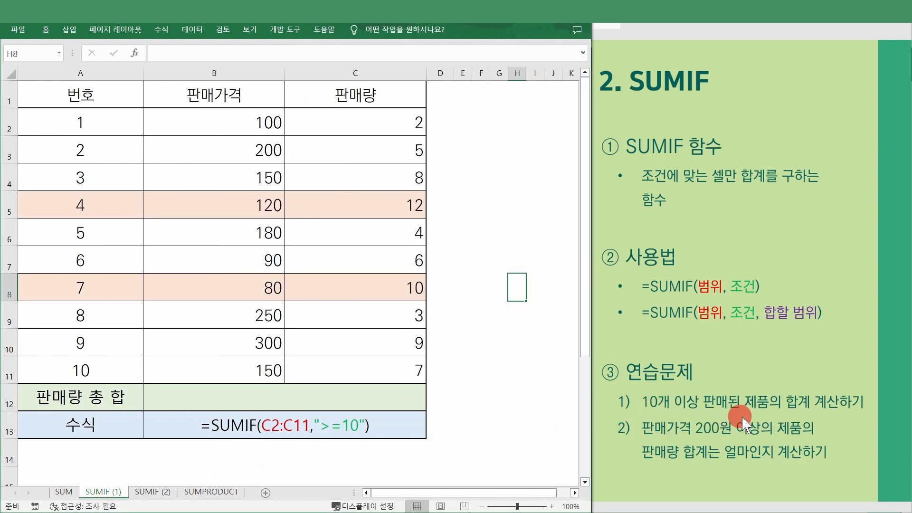
pyautogui.click(536, 316)
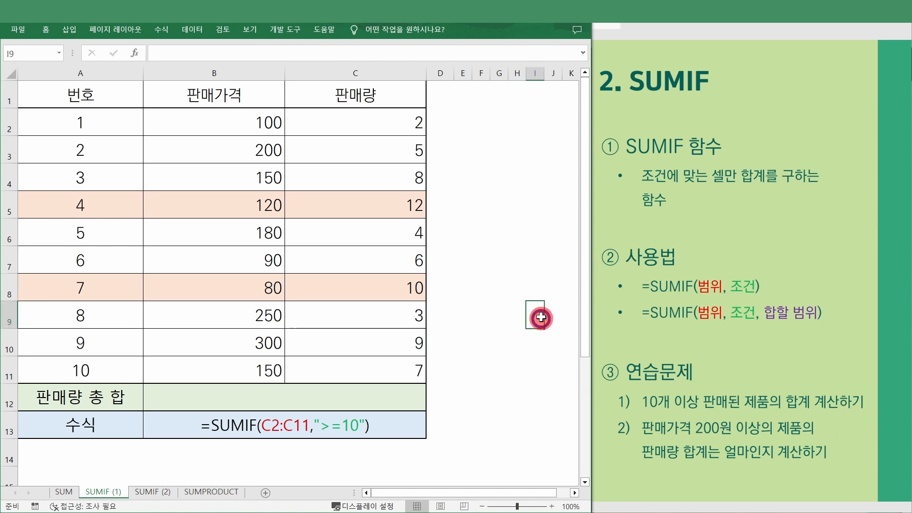
pyautogui.moveTo(106, 97); pyautogui.dragTo(347, 363)
pyautogui.click(347, 363)
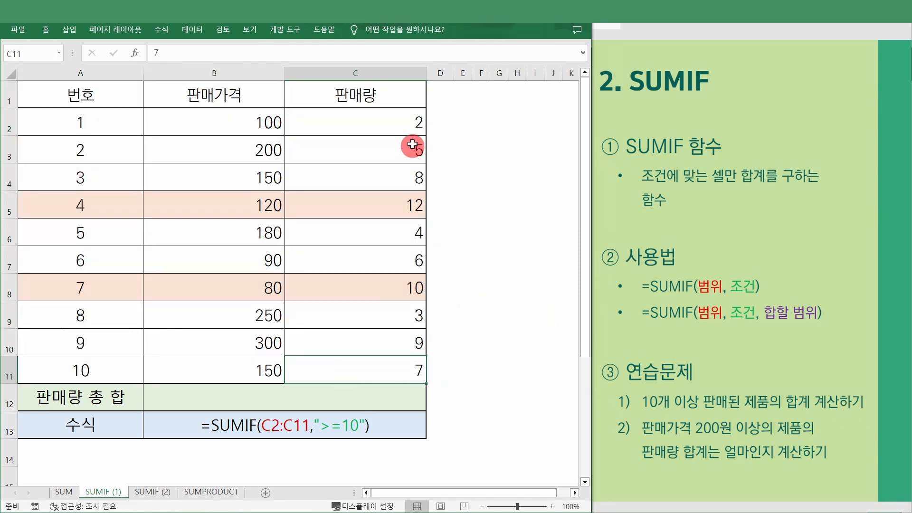
pyautogui.moveTo(417, 125); pyautogui.dragTo(398, 368)
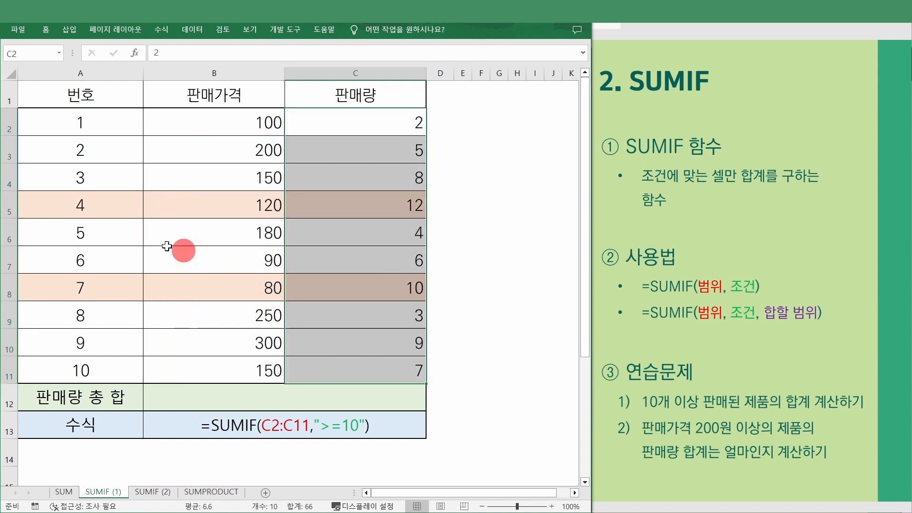
pyautogui.click(106, 207)
pyautogui.moveTo(206, 212); pyautogui.dragTo(361, 223)
pyautogui.moveTo(95, 282); pyautogui.dragTo(341, 293)
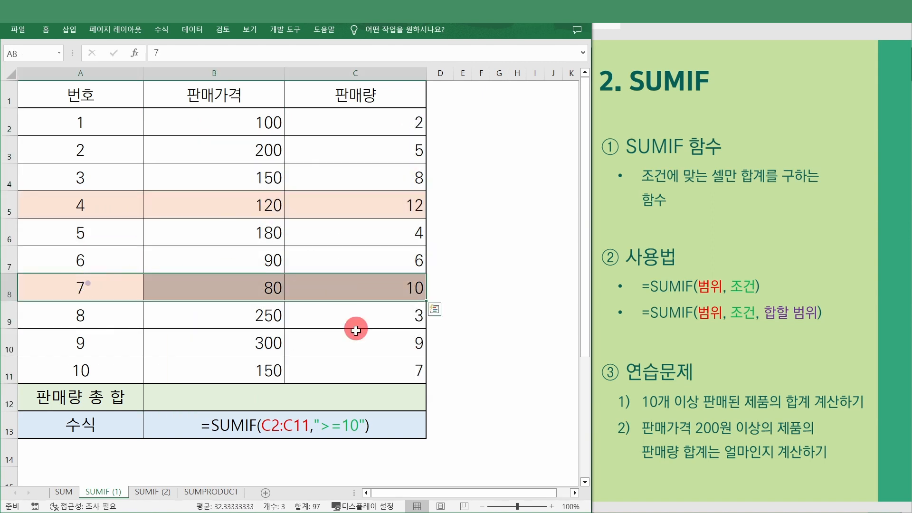
pyautogui.click(357, 332)
pyautogui.click(310, 407)
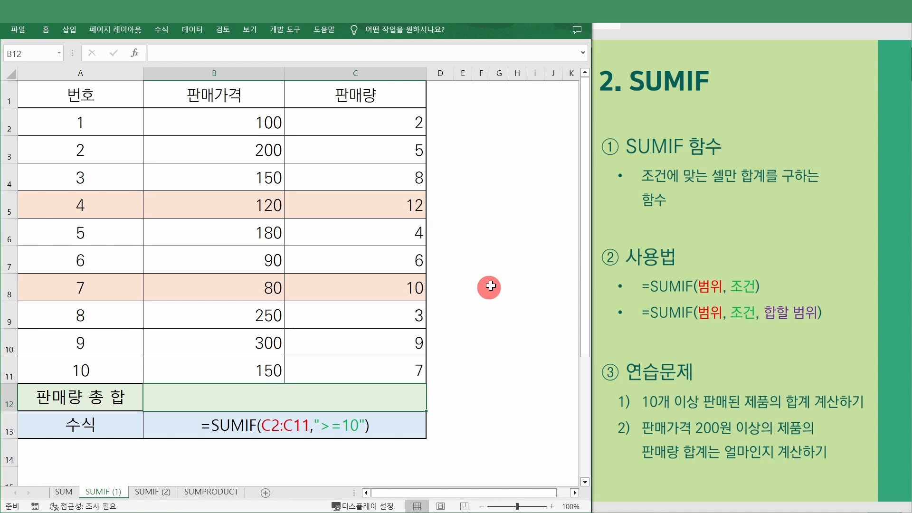
# - Enter =SUMIF(C2:C11,">=10") in B12 to total quantities of 10 or more, giving 22
pyautogui.write('=sum')
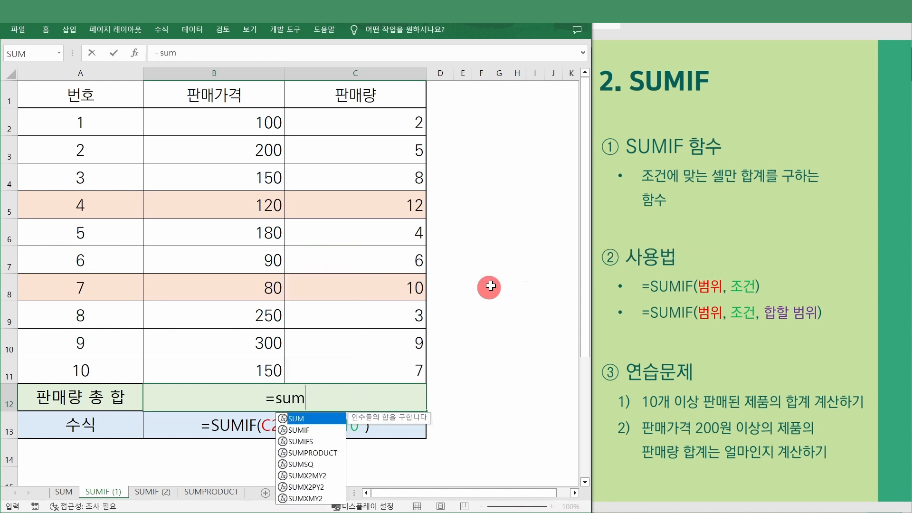
pyautogui.write('if(')
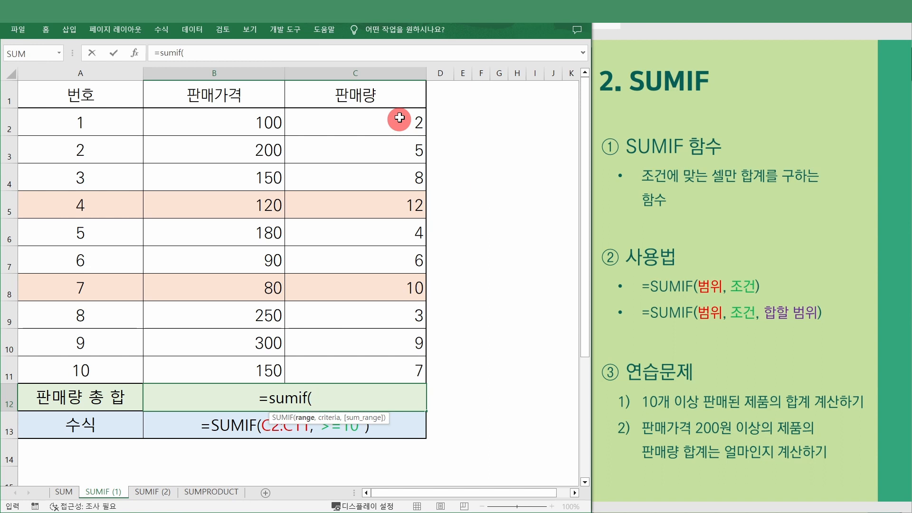
pyautogui.moveTo(399, 118); pyautogui.dragTo(373, 372)
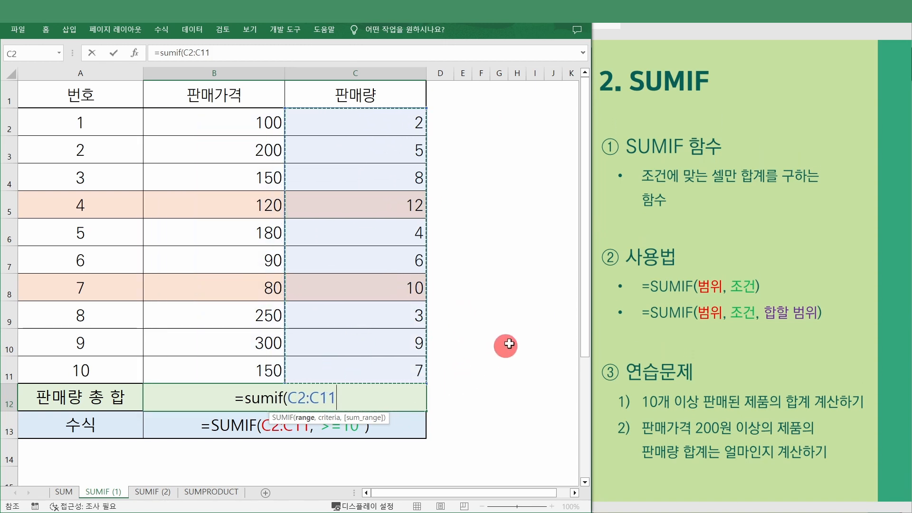
pyautogui.write(',')
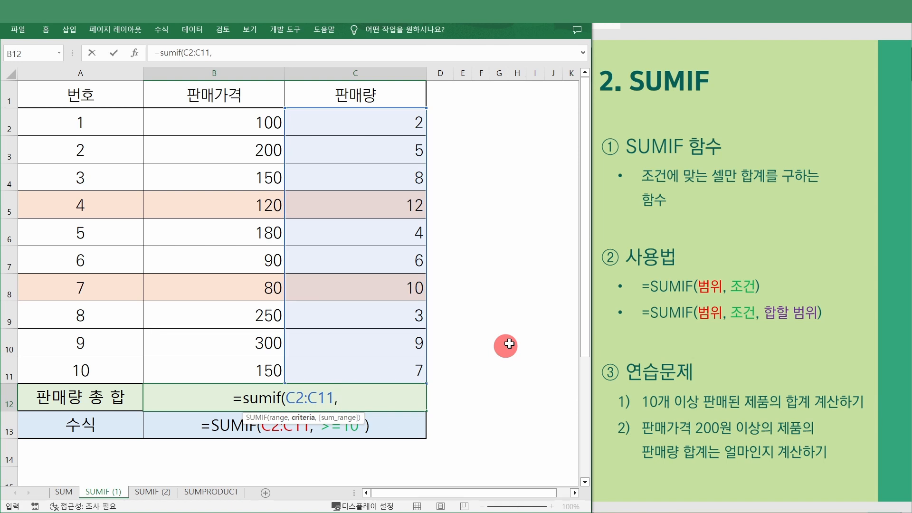
pyautogui.write(' ">10')
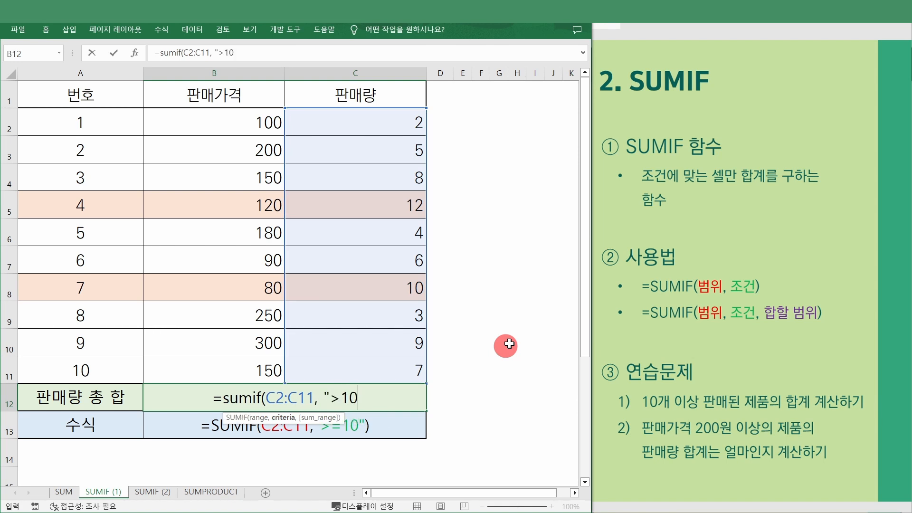
pyautogui.press('BackSpace')
pyautogui.press('BackSpace')
pyautogui.write('=10"')
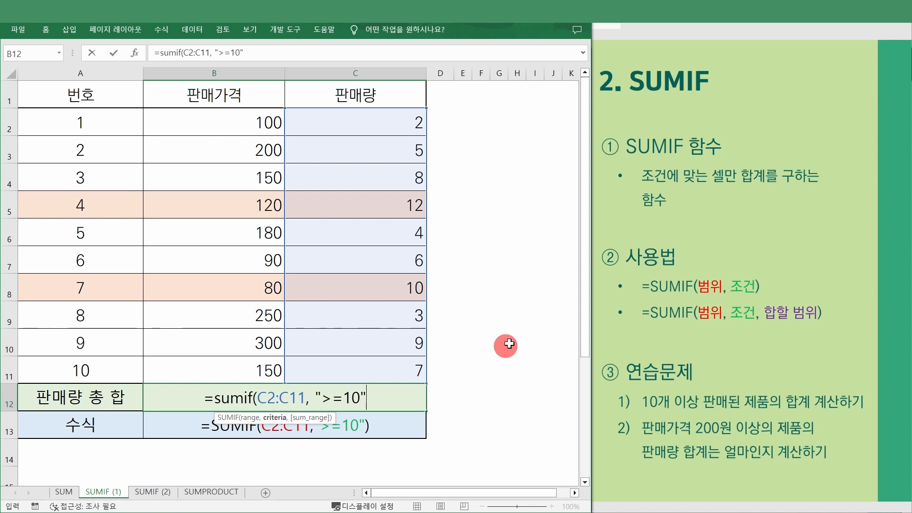
pyautogui.write(')')
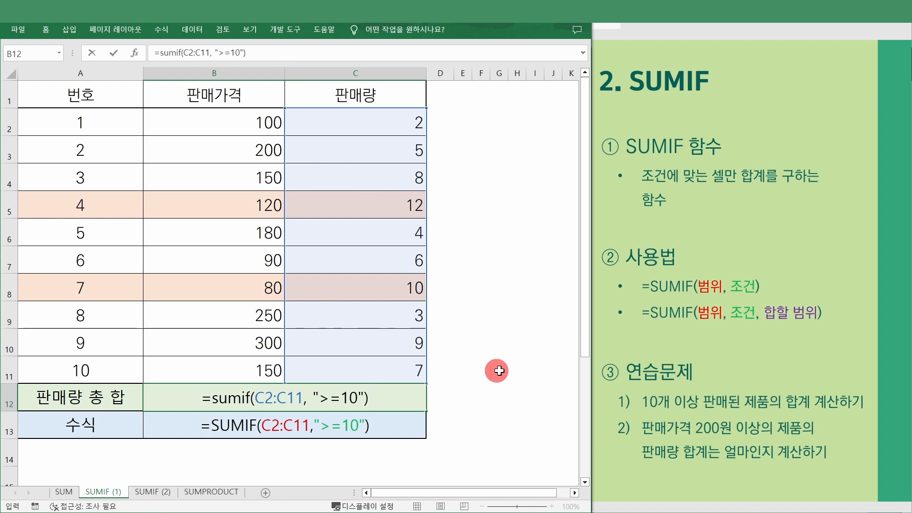
pyautogui.press('Return')
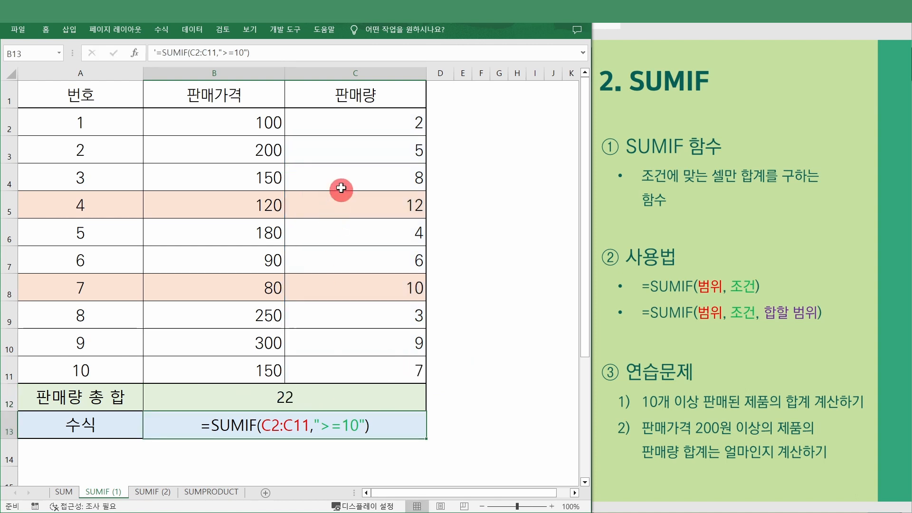
# - Highlight the item 4 and item 7 rows, review B12's formula, then go to SUMIF (2)
pyautogui.moveTo(341, 200); pyautogui.dragTo(81, 203)
pyautogui.moveTo(75, 288); pyautogui.dragTo(316, 295)
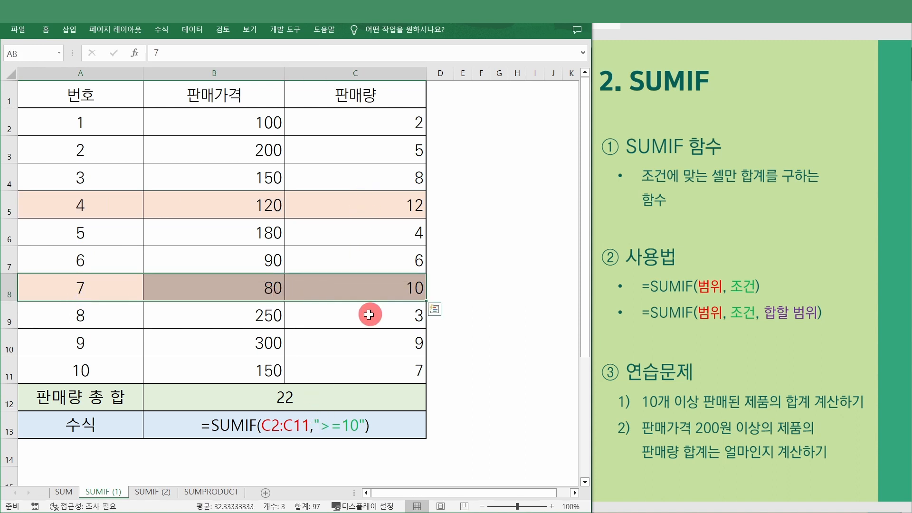
pyautogui.doubleClick(328, 399)
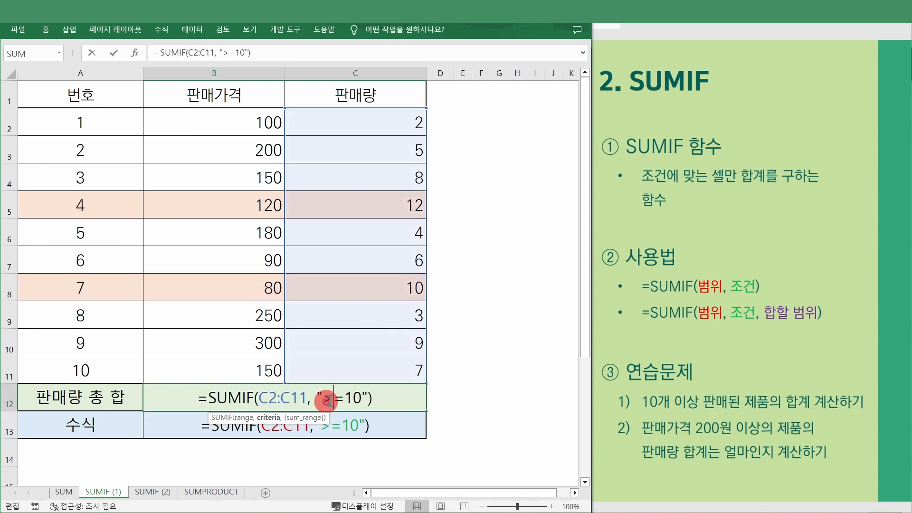
pyautogui.click(477, 402)
pyautogui.press('Escape')
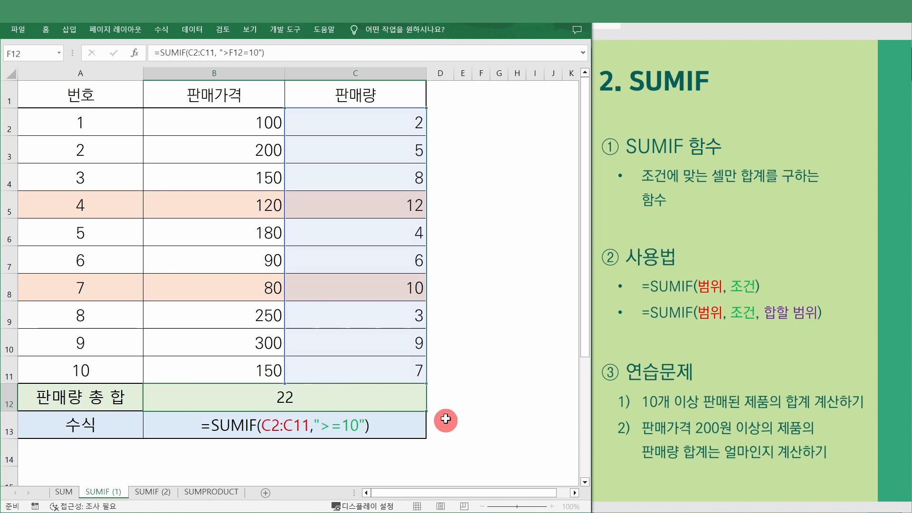
pyautogui.click(398, 379)
pyautogui.click(401, 393)
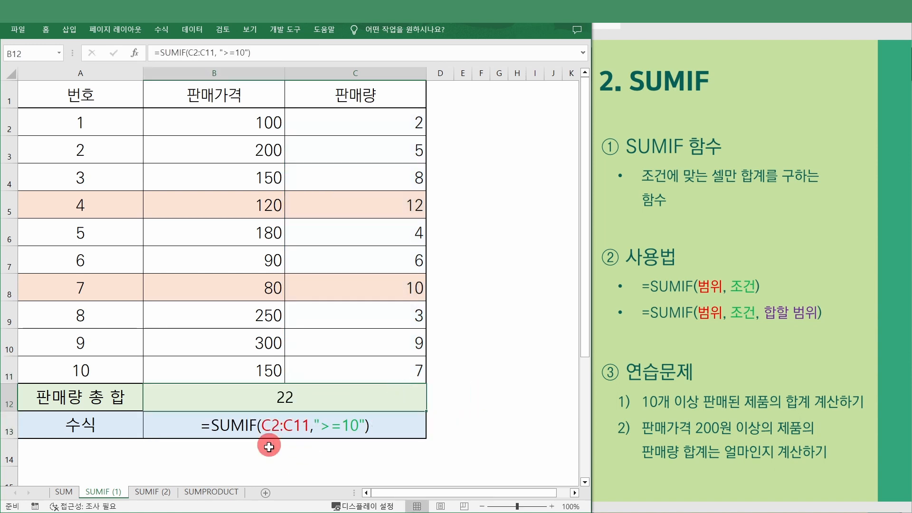
pyautogui.click(164, 492)
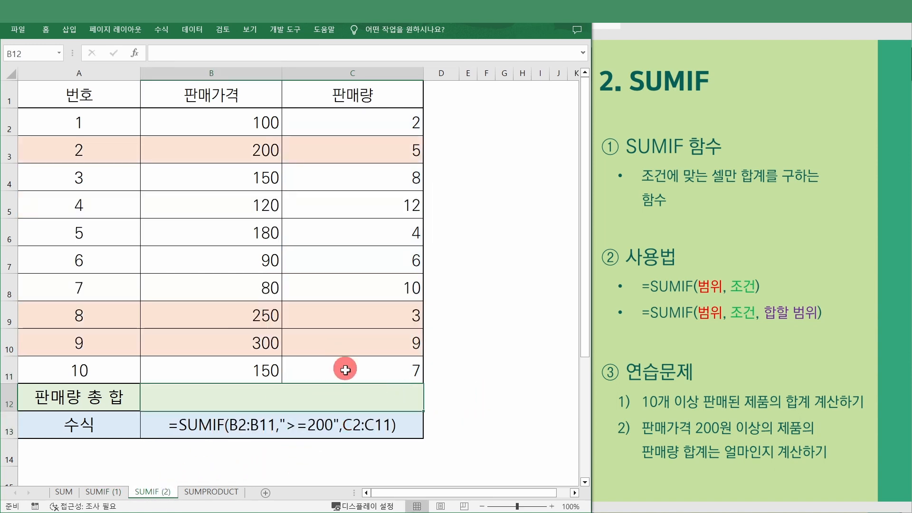
pyautogui.click(380, 369)
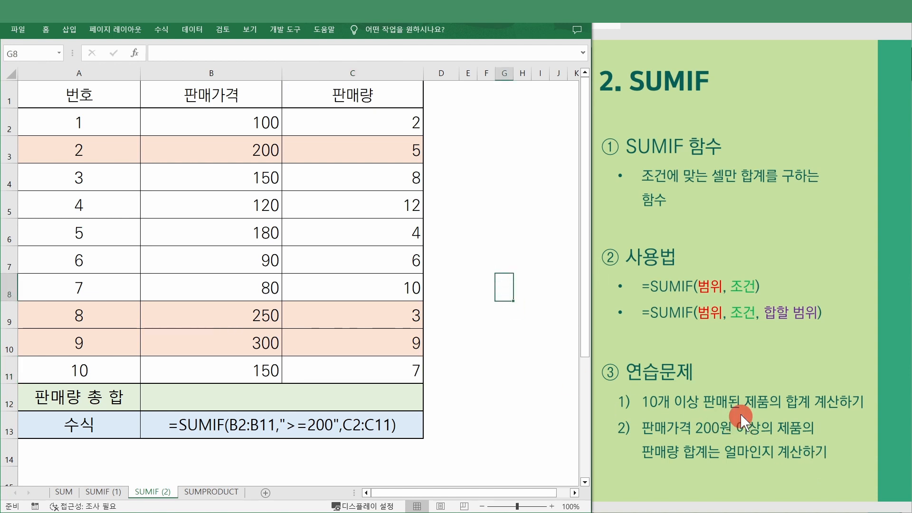
pyautogui.click(375, 319)
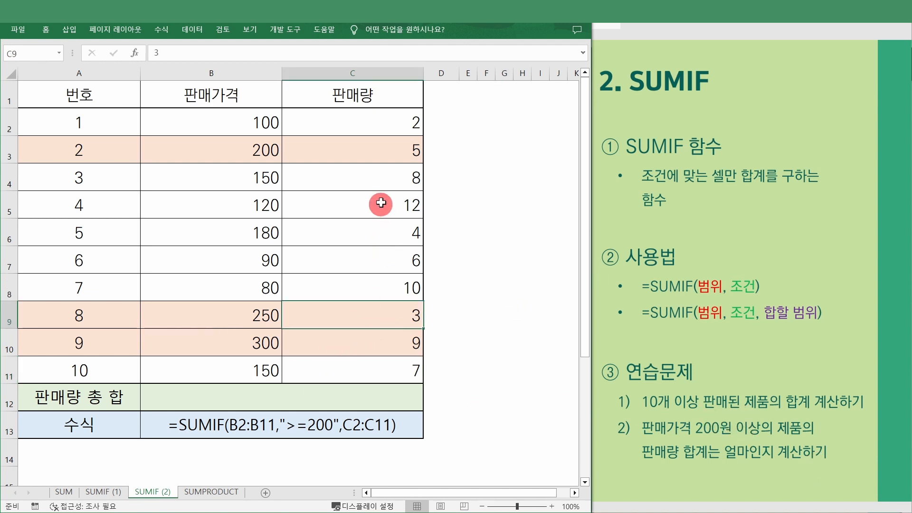
pyautogui.click(375, 124)
pyautogui.moveTo(375, 125); pyautogui.dragTo(376, 368)
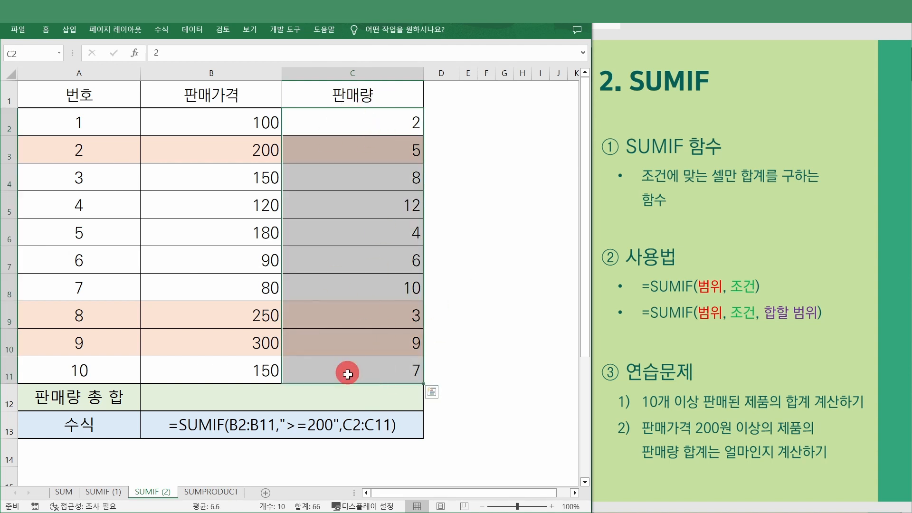
pyautogui.click(658, 430)
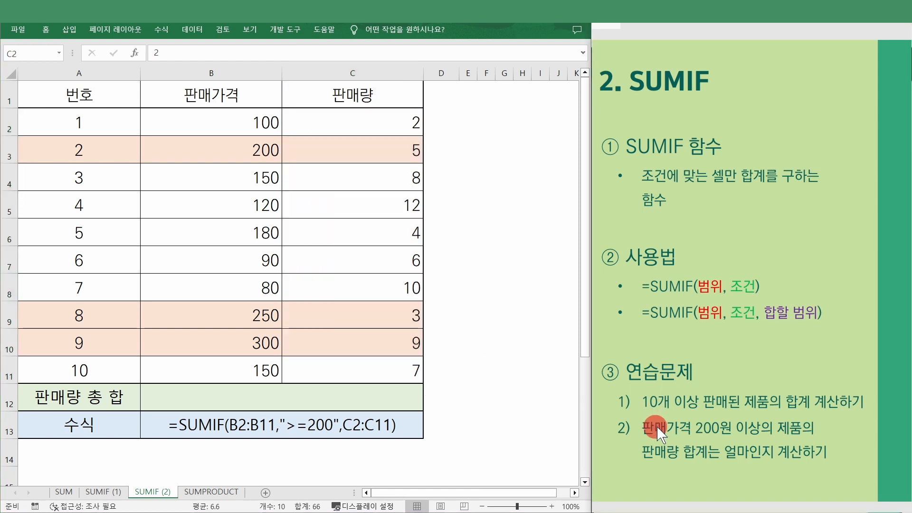
pyautogui.click(231, 122)
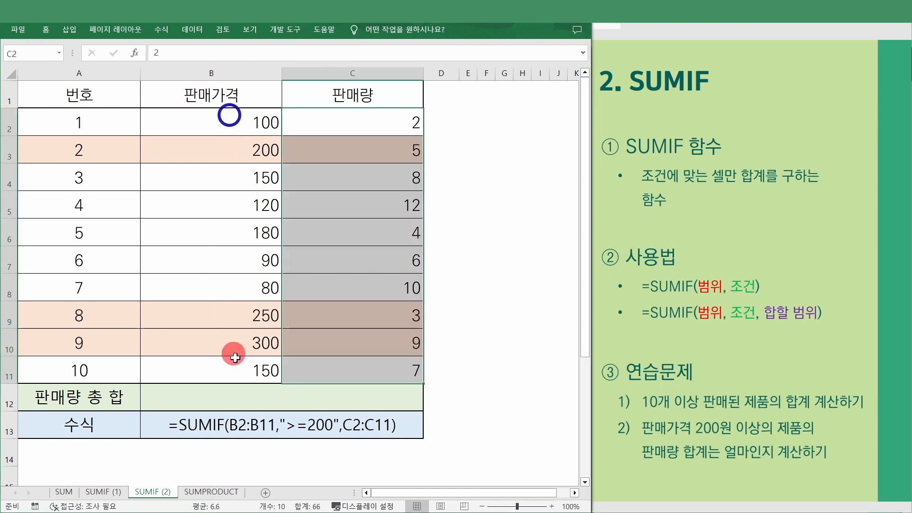
pyautogui.moveTo(257, 119); pyautogui.dragTo(229, 370)
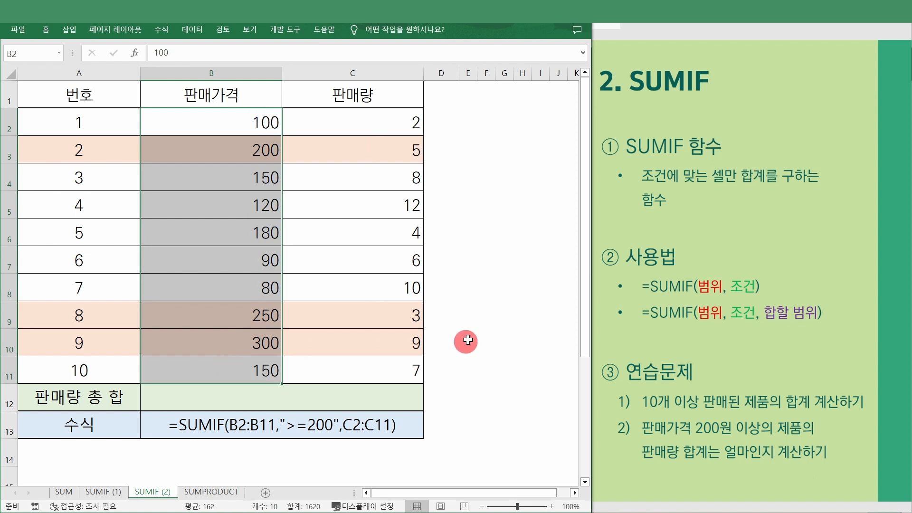
pyautogui.moveTo(396, 129); pyautogui.dragTo(329, 372)
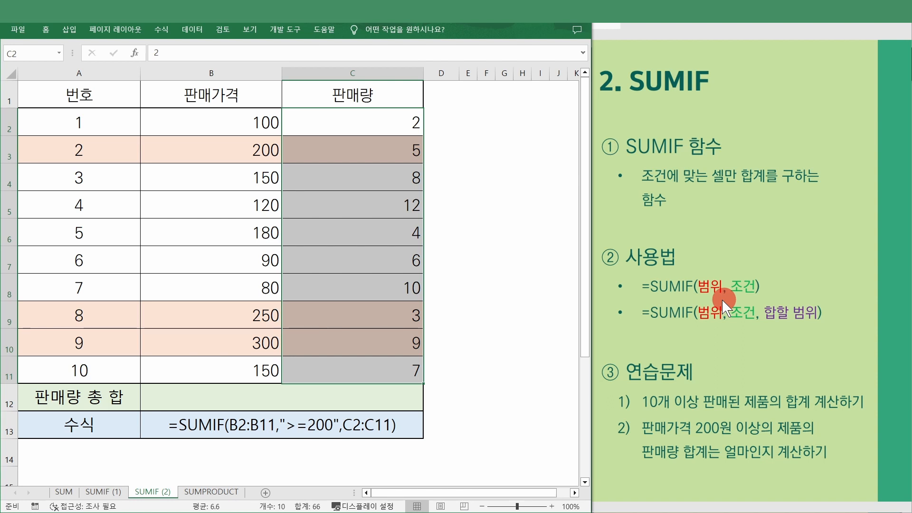
pyautogui.click(660, 334)
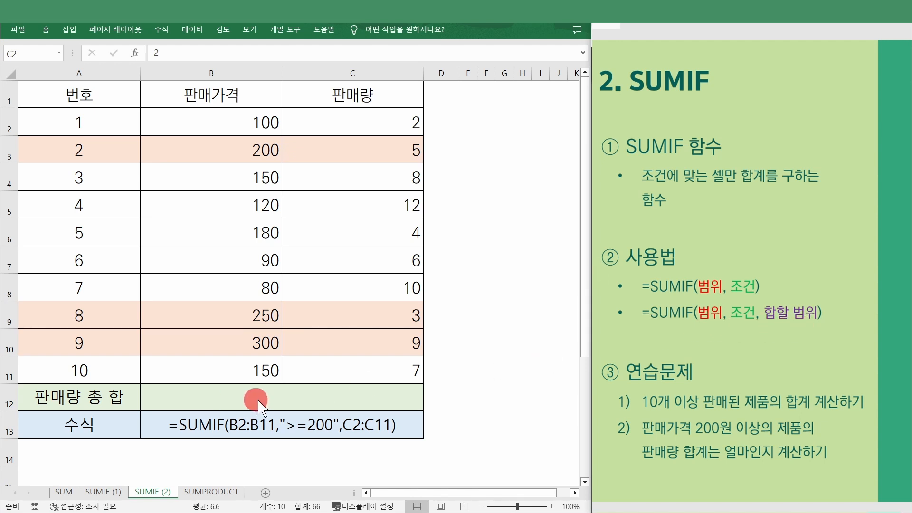
pyautogui.click(268, 391)
pyautogui.click(306, 397)
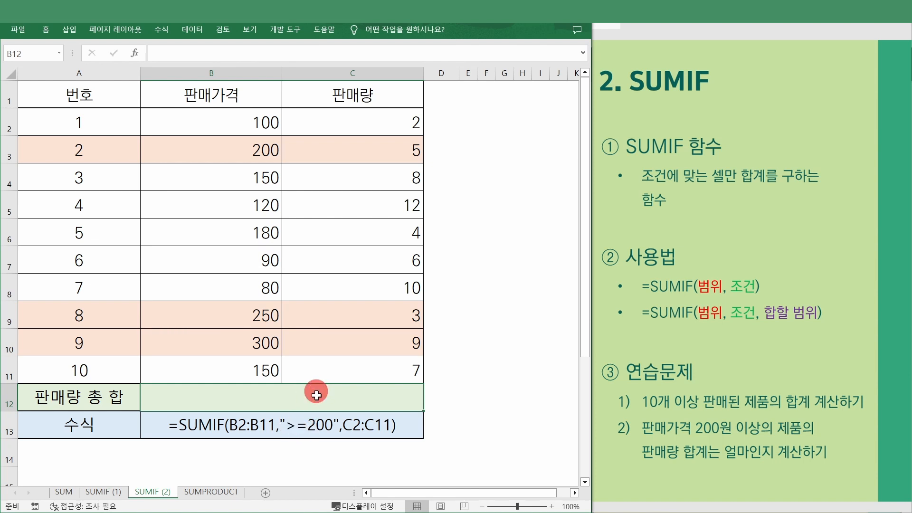
# - Enter =SUMIF(B2:B11,">=200",C2:C11) in B12 to total quantities priced 200 or more, giving 17
pyautogui.write('=')
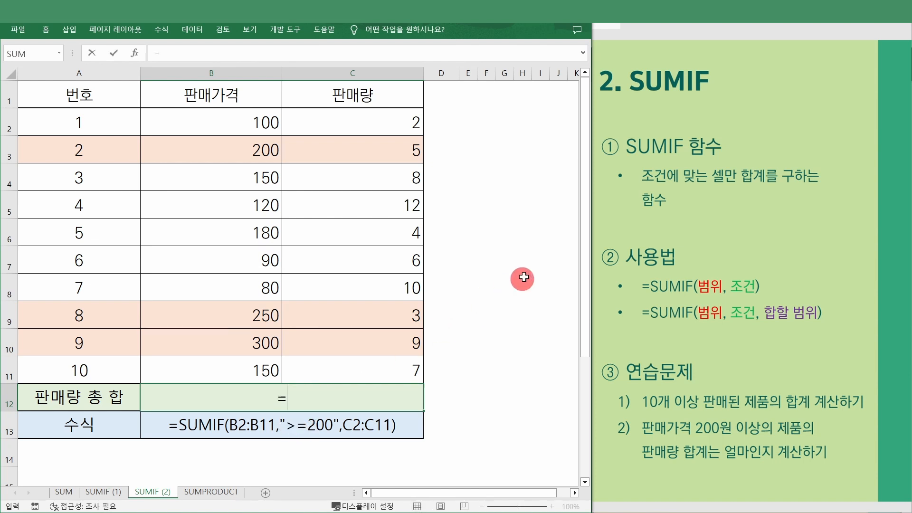
pyautogui.write('sumif(')
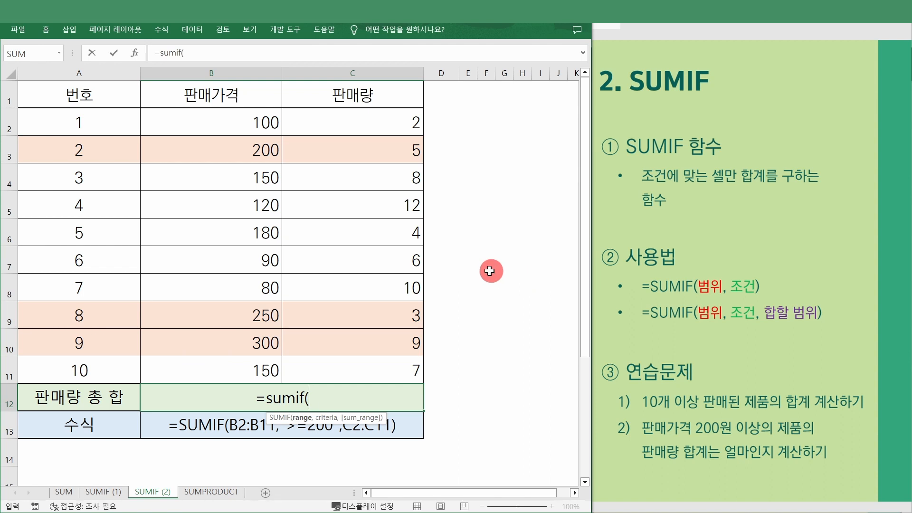
pyautogui.click(258, 122)
pyautogui.moveTo(258, 122); pyautogui.dragTo(214, 368)
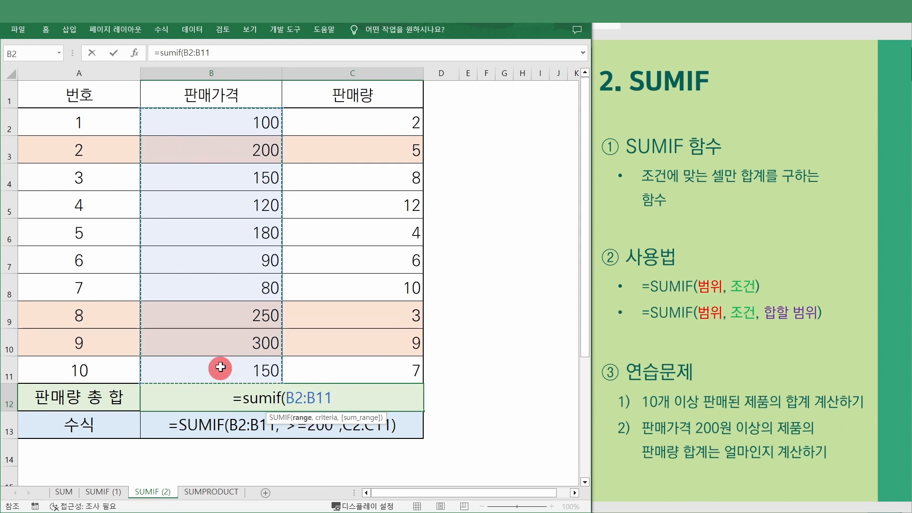
pyautogui.write(',')
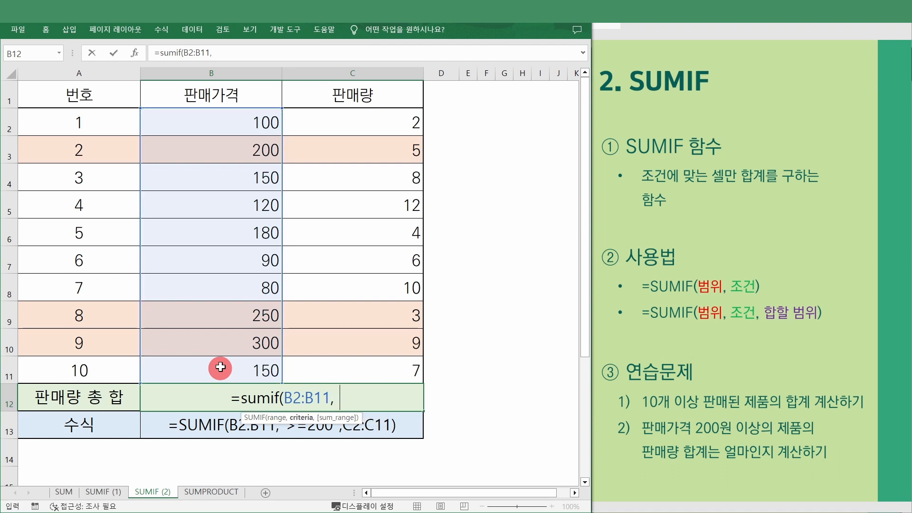
pyautogui.write(' "')
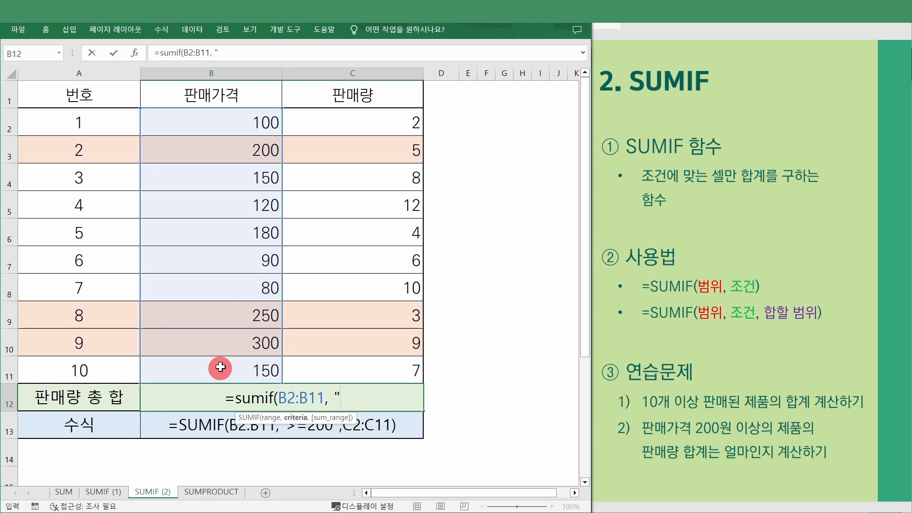
pyautogui.write('>=200"')
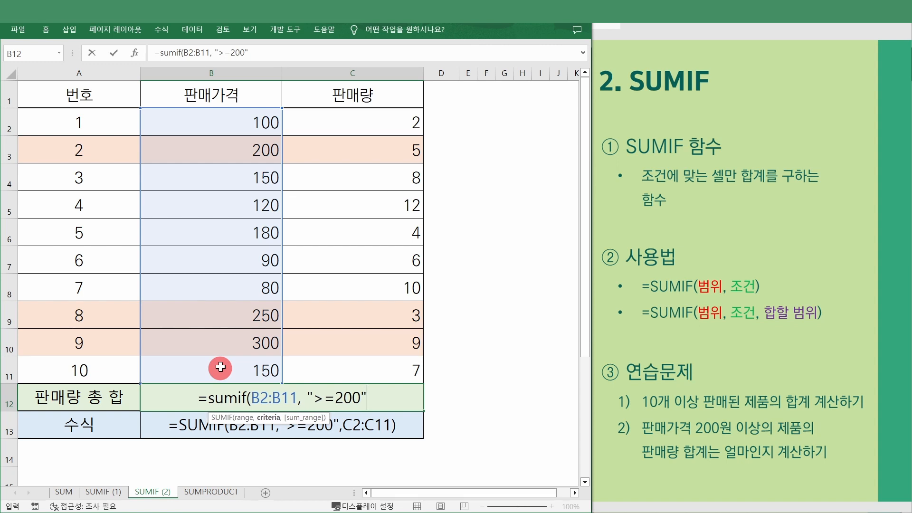
pyautogui.write(',')
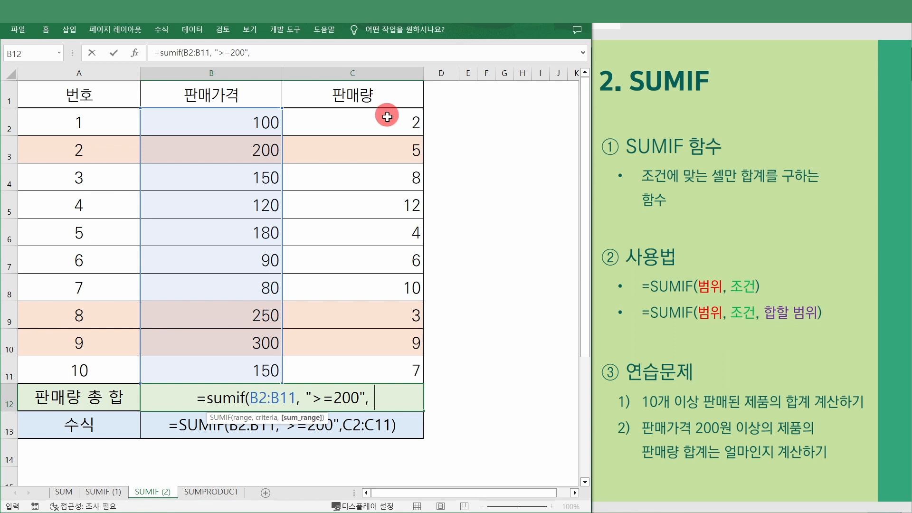
pyautogui.moveTo(380, 131); pyautogui.dragTo(364, 370)
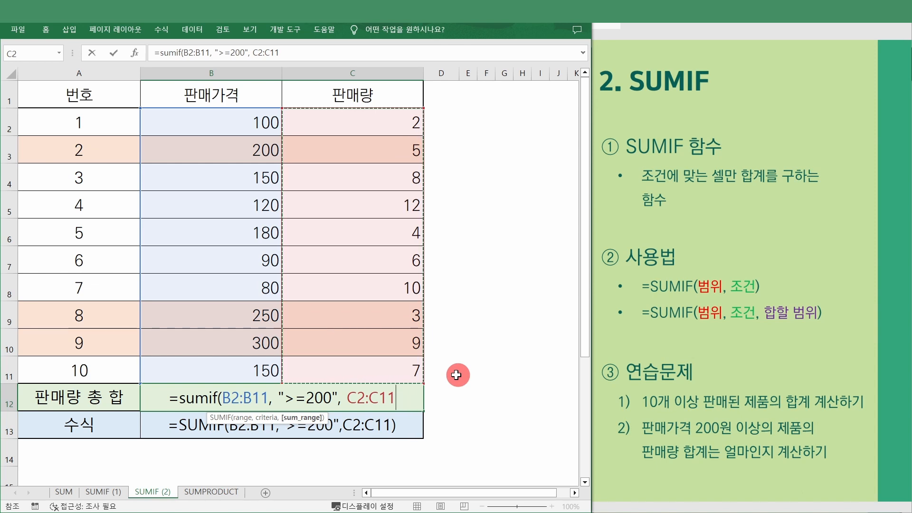
pyautogui.write(')')
pyautogui.press('Return')
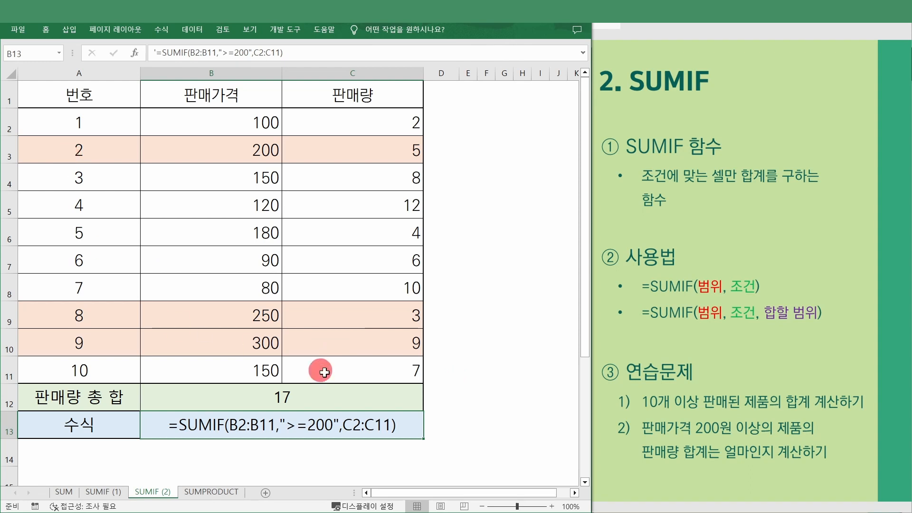
pyautogui.moveTo(104, 150); pyautogui.dragTo(346, 157)
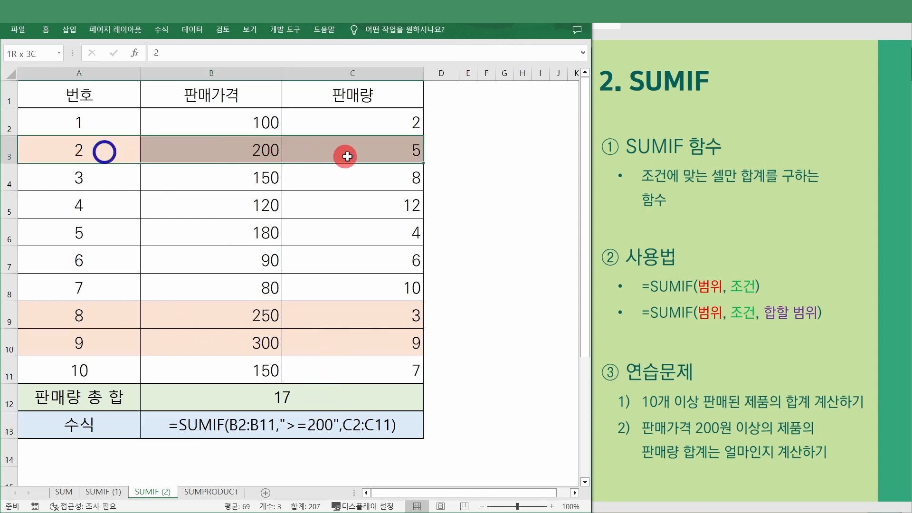
pyautogui.keyDown('ctrl'); pyautogui.moveTo(114, 317); pyautogui.dragTo(332, 341); pyautogui.keyUp('ctrl')
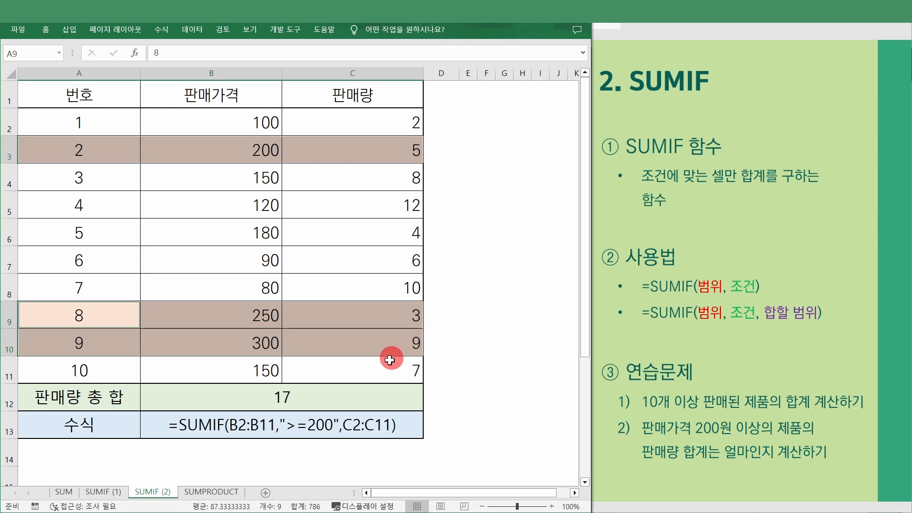
pyautogui.click(380, 398)
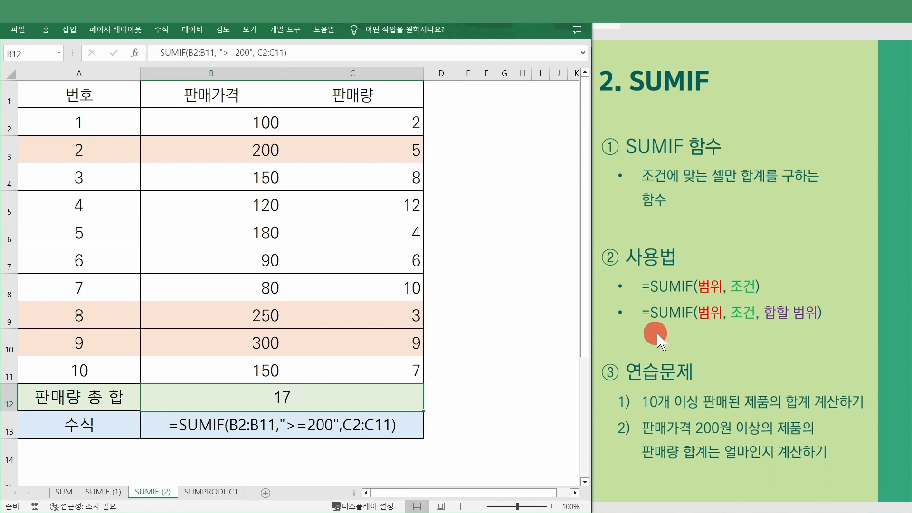
pyautogui.click(243, 341)
pyautogui.click(304, 431)
# - Switch to the SUMPRODUCT sheet and review the price, quantity and 성사여부 columns B2:D11
pyautogui.click(344, 461)
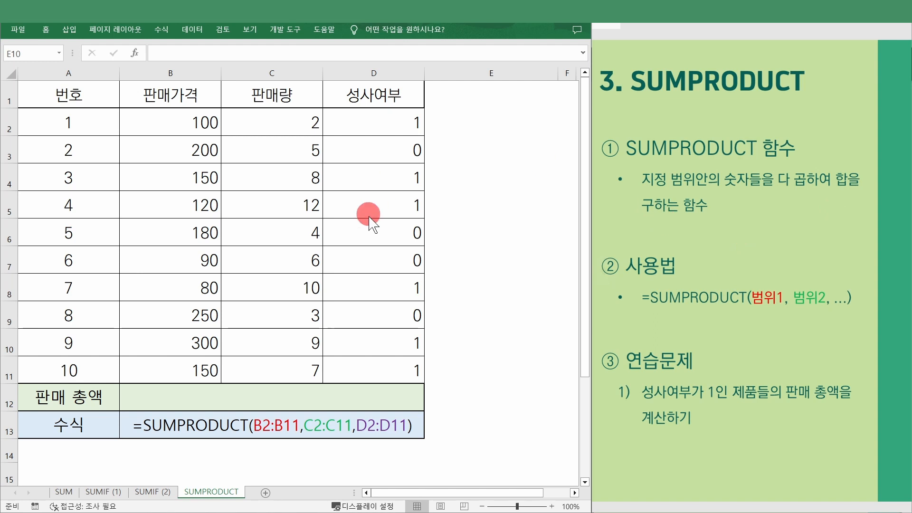
pyautogui.click(310, 174)
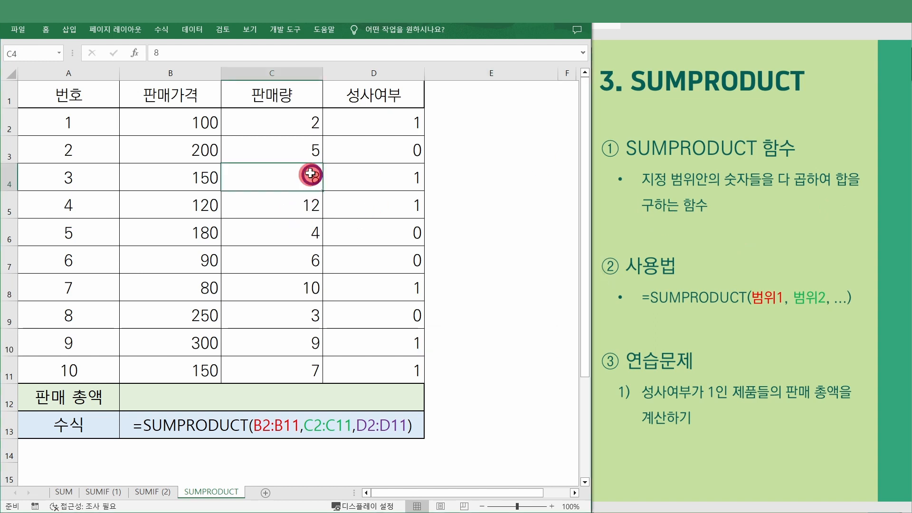
pyautogui.click(197, 125)
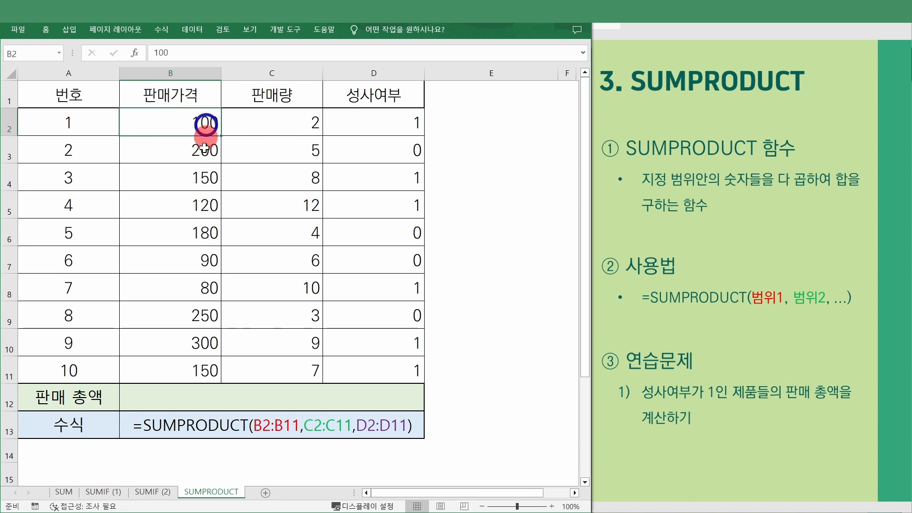
pyautogui.moveTo(203, 126); pyautogui.dragTo(195, 372)
pyautogui.moveTo(292, 121); pyautogui.dragTo(291, 363)
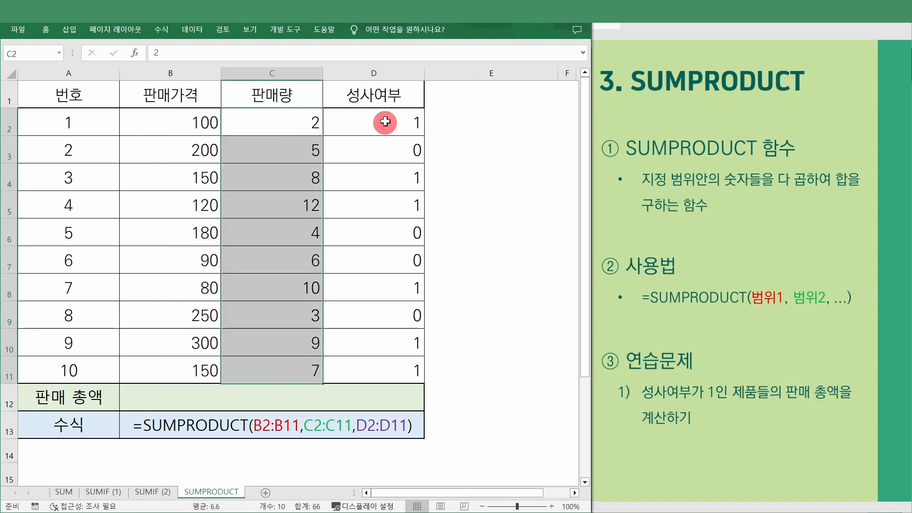
pyautogui.moveTo(384, 123); pyautogui.dragTo(389, 366)
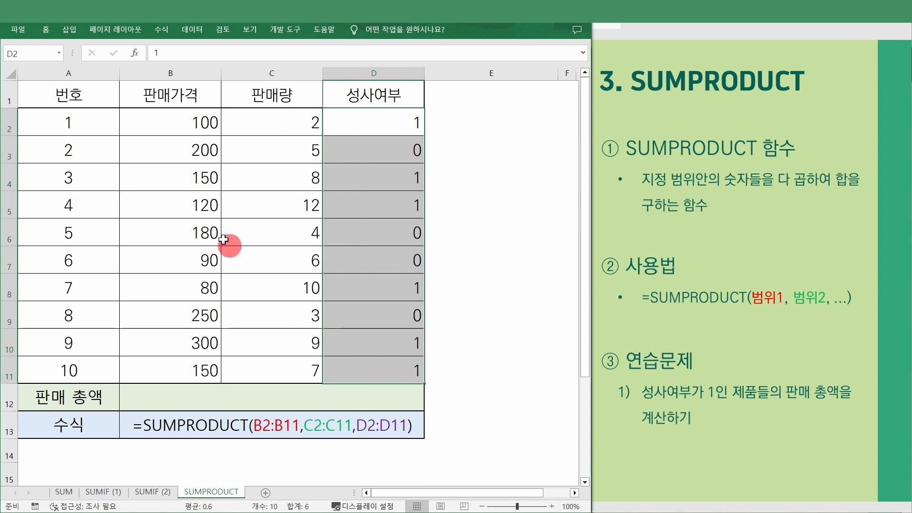
pyautogui.click(188, 173)
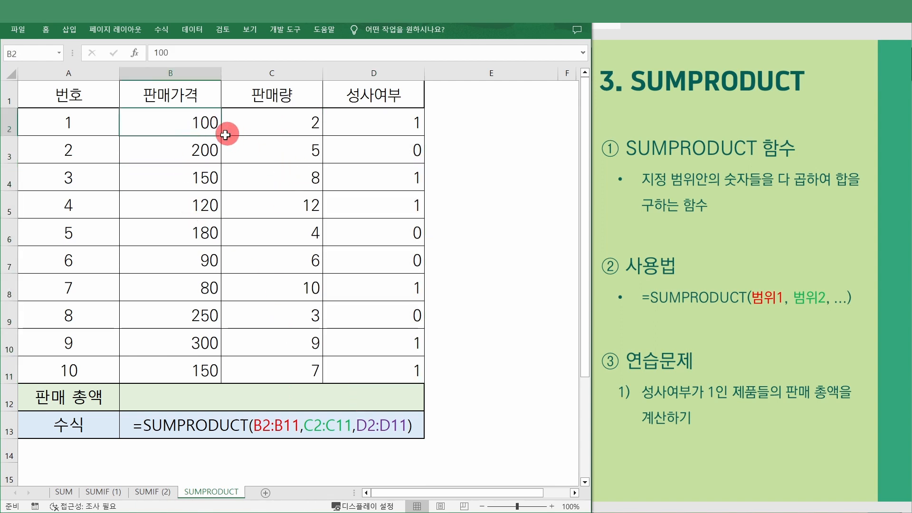
pyautogui.moveTo(150, 117); pyautogui.dragTo(386, 124)
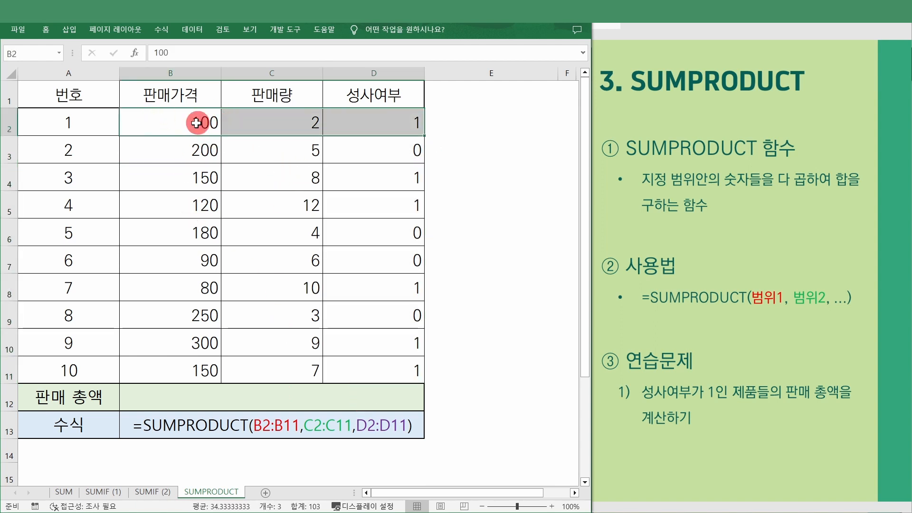
# - Enter the helper product =B2*C2*D2 in cell E2
pyautogui.doubleClick(460, 122)
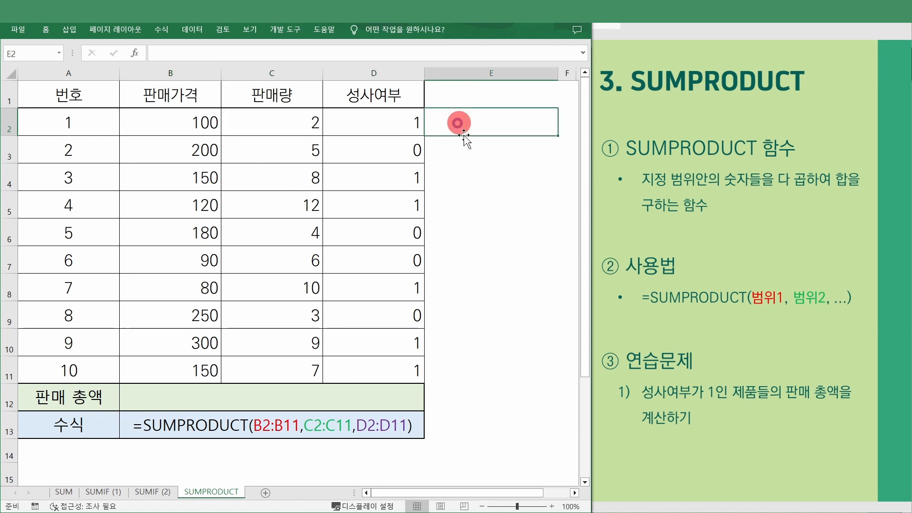
pyautogui.write('=')
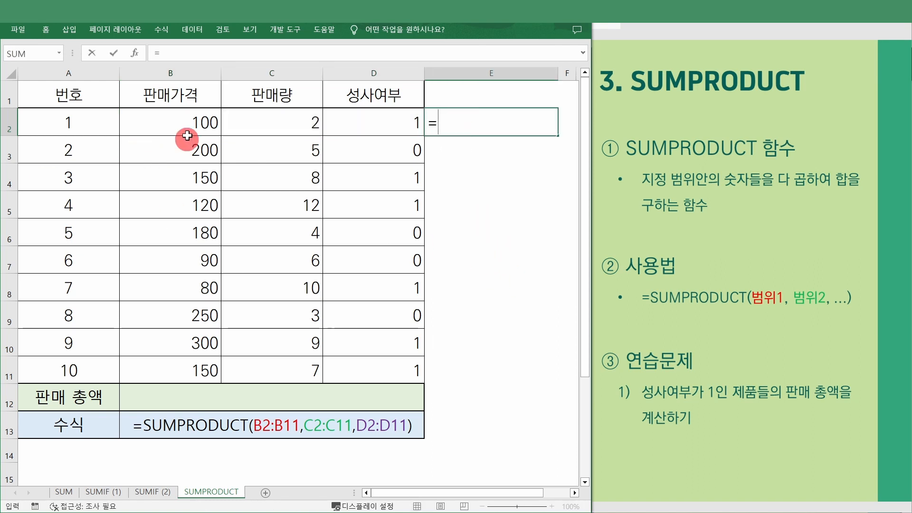
pyautogui.click(169, 125)
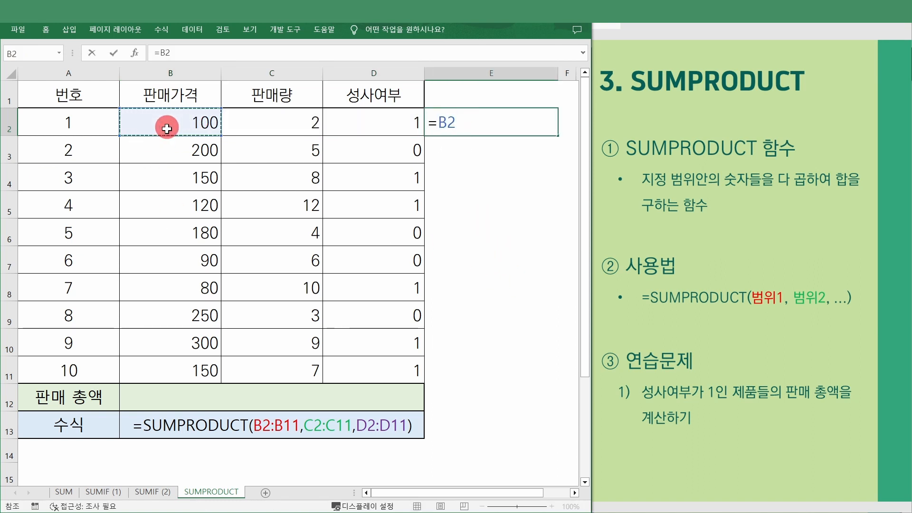
pyautogui.write('*')
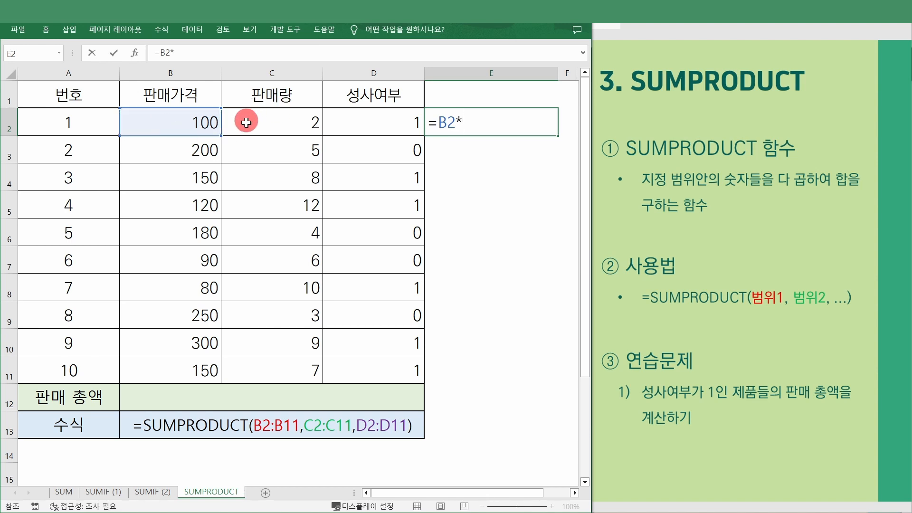
pyautogui.click(246, 120)
pyautogui.write('*')
pyautogui.click(365, 124)
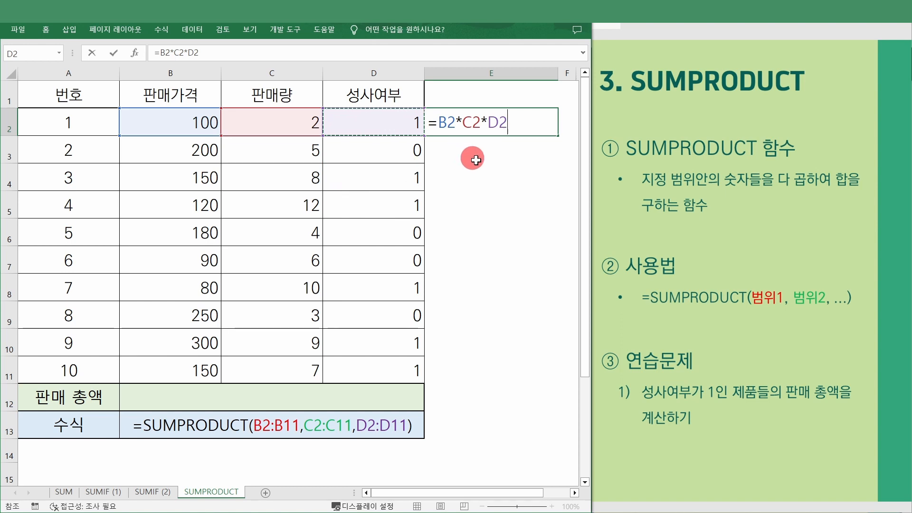
pyautogui.press('Return')
# - Fill the E2 product formula down through E11
pyautogui.click(528, 133)
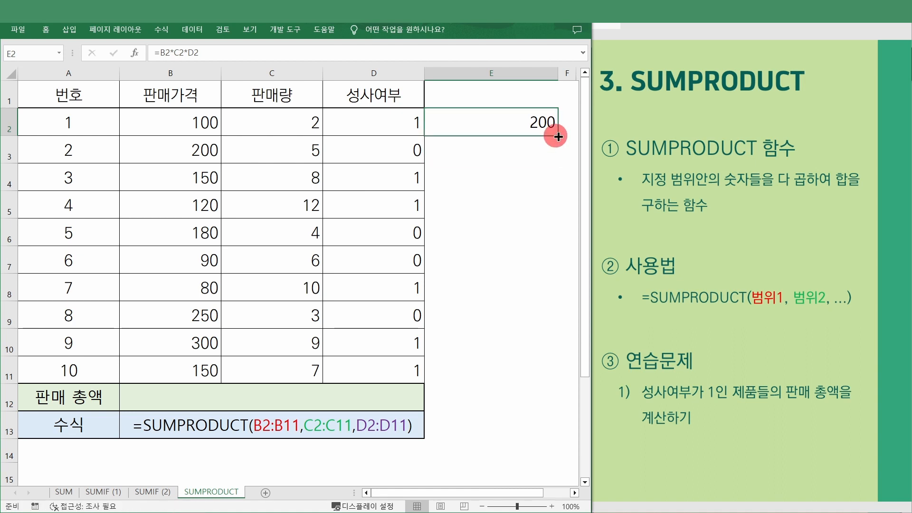
pyautogui.moveTo(558, 136); pyautogui.dragTo(551, 370)
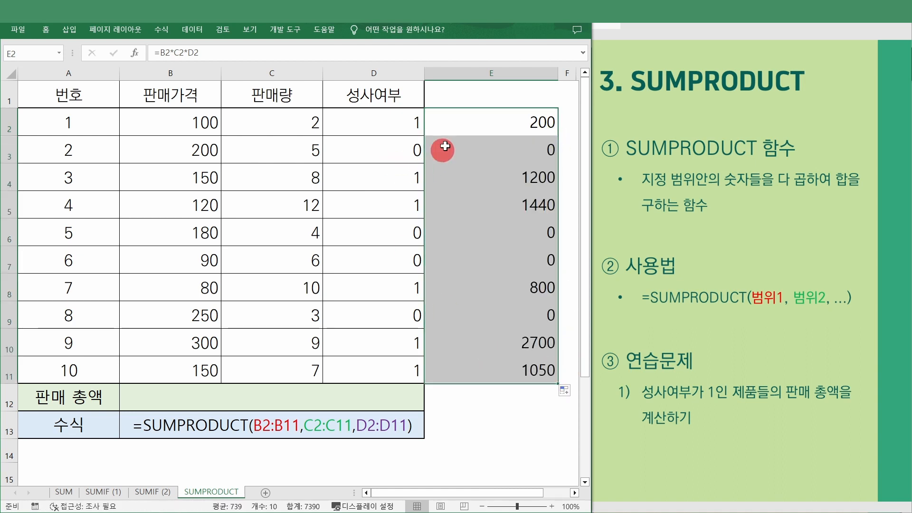
pyautogui.moveTo(478, 121); pyautogui.dragTo(477, 364)
pyautogui.click(476, 364)
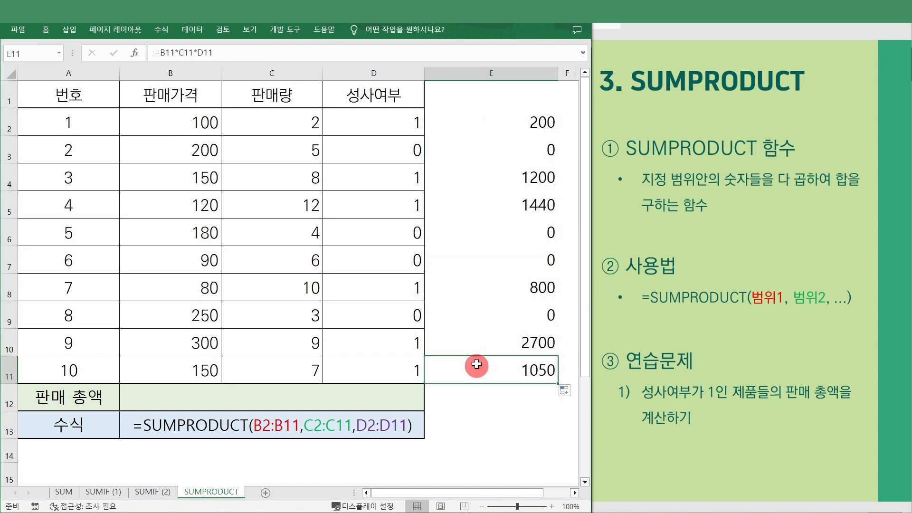
# - Compare rows 2–4 with their helper products and confirm E2:E11 totals 7390
pyautogui.moveTo(191, 122); pyautogui.dragTo(476, 128)
pyautogui.moveTo(165, 150); pyautogui.dragTo(518, 151)
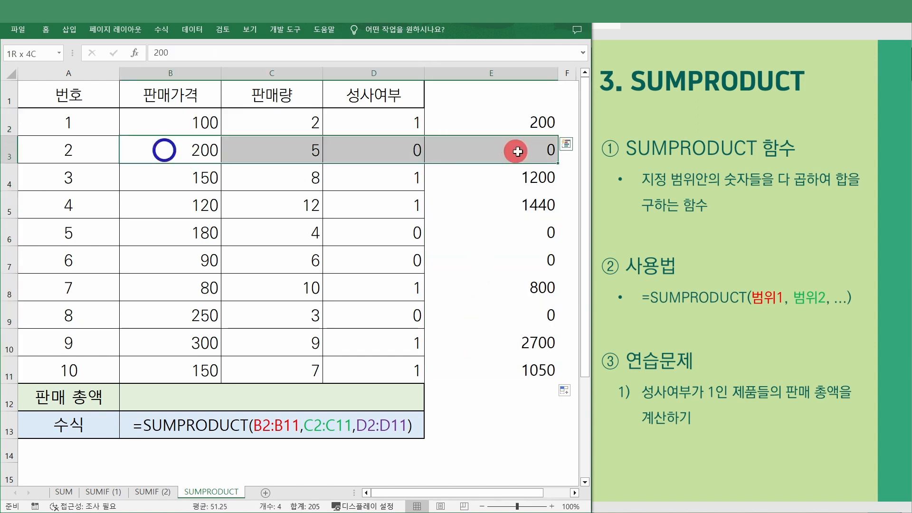
pyautogui.moveTo(208, 178); pyautogui.dragTo(469, 166)
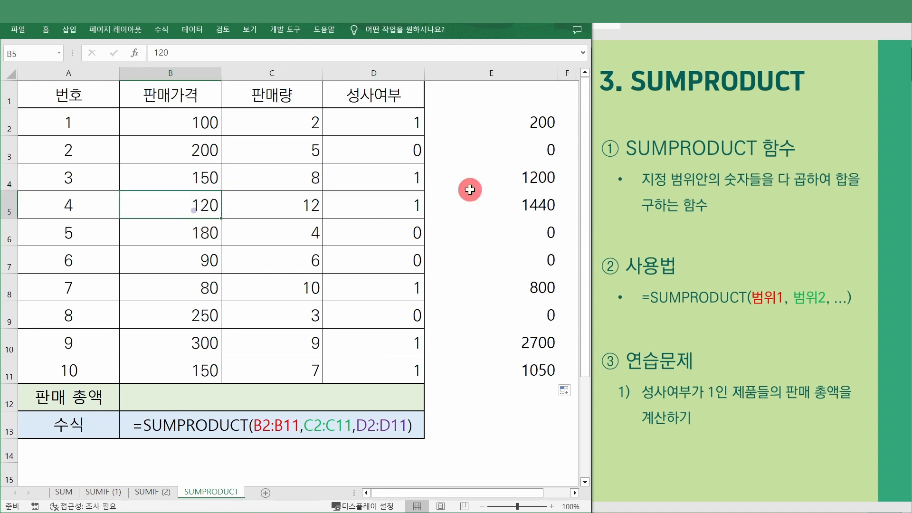
pyautogui.click(505, 155)
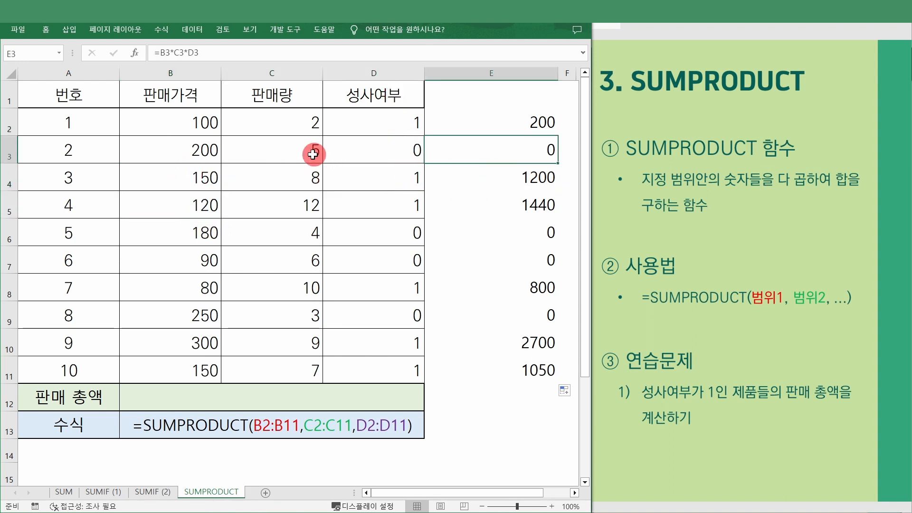
pyautogui.click(520, 151)
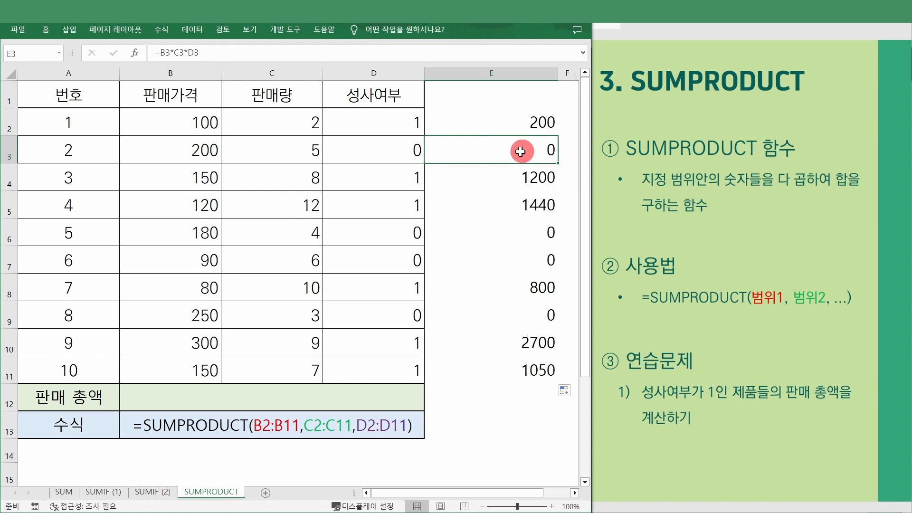
pyautogui.moveTo(519, 116); pyautogui.dragTo(490, 370)
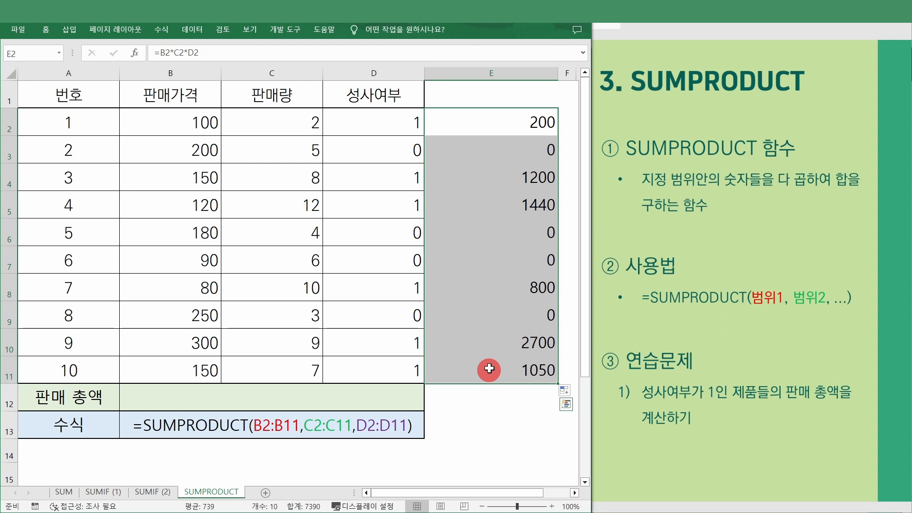
pyautogui.click(497, 405)
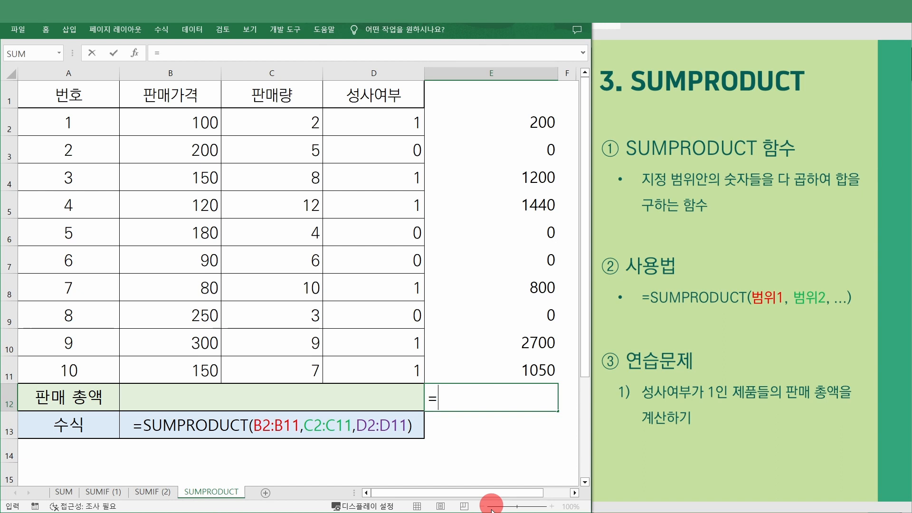
# - Enter =SUM(E2:E11) in E12, showing 7390 as the helper-column total
pyautogui.write('=sum(')
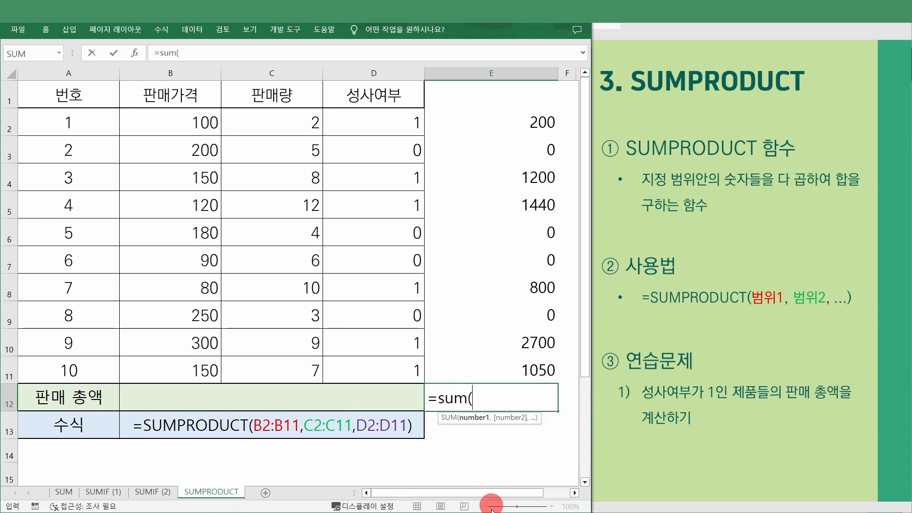
pyautogui.moveTo(499, 112); pyautogui.dragTo(475, 369)
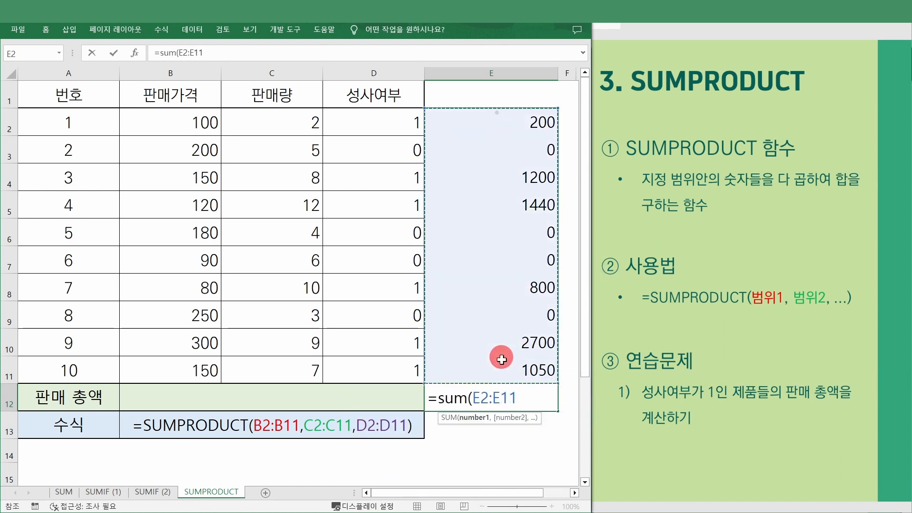
pyautogui.write(')')
pyautogui.press('Return')
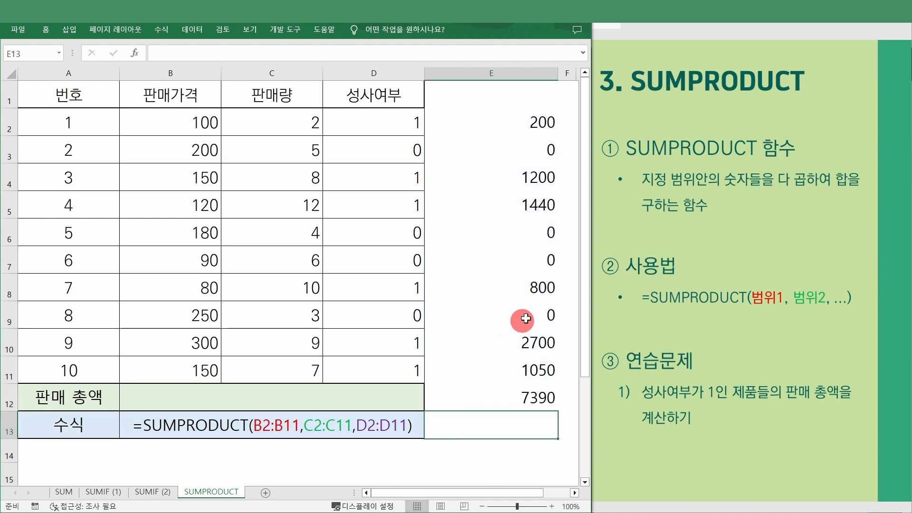
pyautogui.click(530, 398)
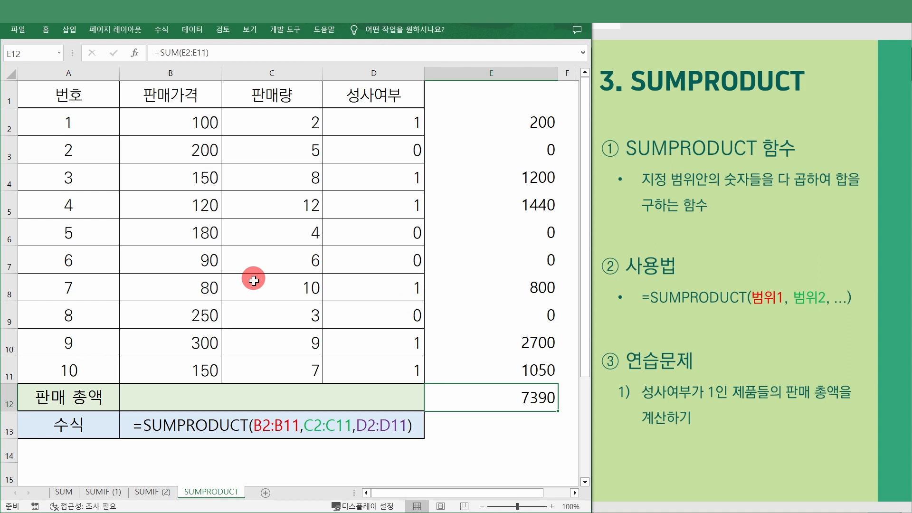
pyautogui.click(291, 406)
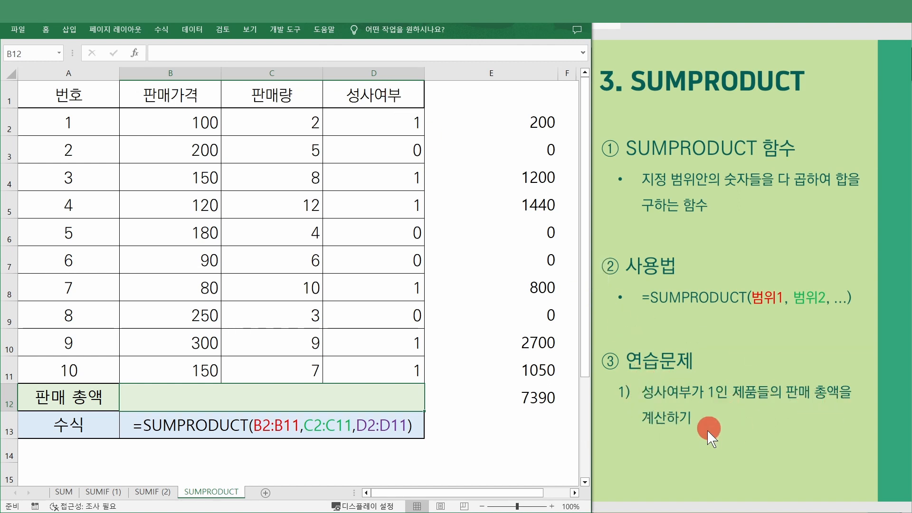
# - Enter =SUMPRODUCT(B2:B11,C2:C11,D2:D11) in B12, giving 7,390 to match the helper total
pyautogui.click(232, 180)
pyautogui.click(215, 105)
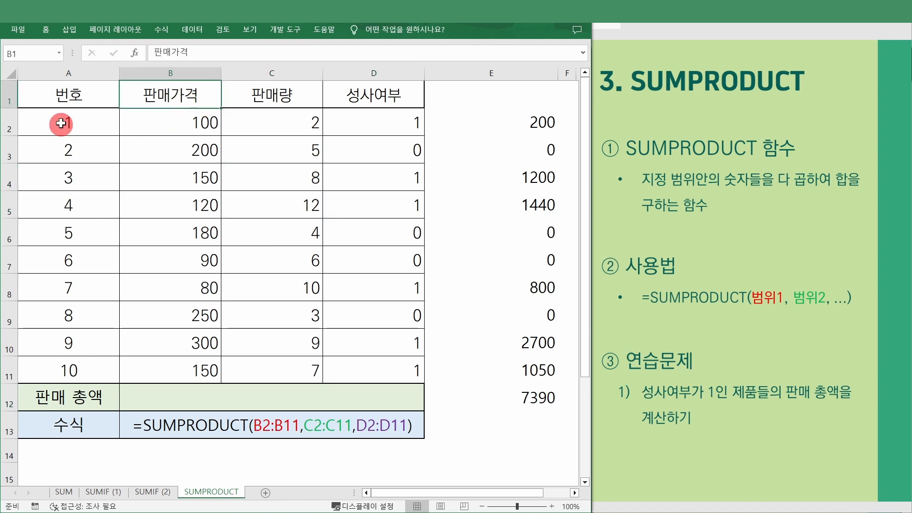
pyautogui.moveTo(66, 97); pyautogui.dragTo(383, 366)
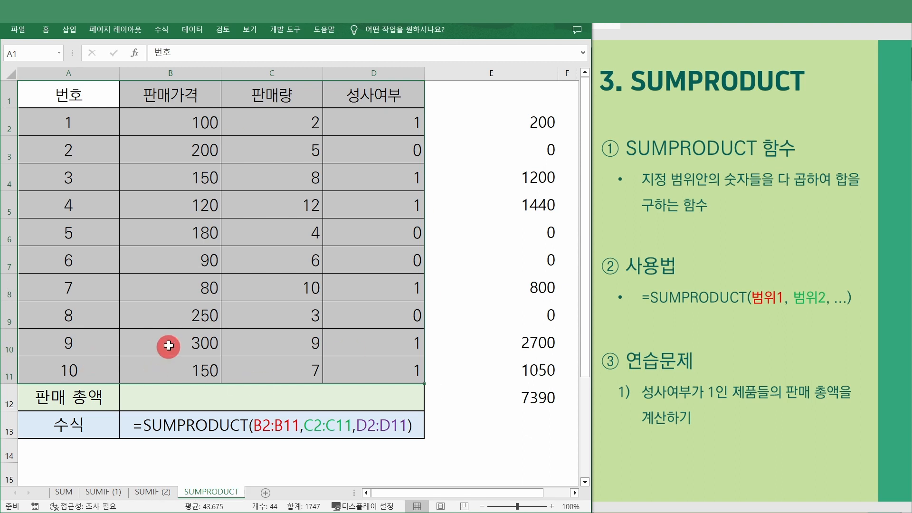
pyautogui.click(307, 395)
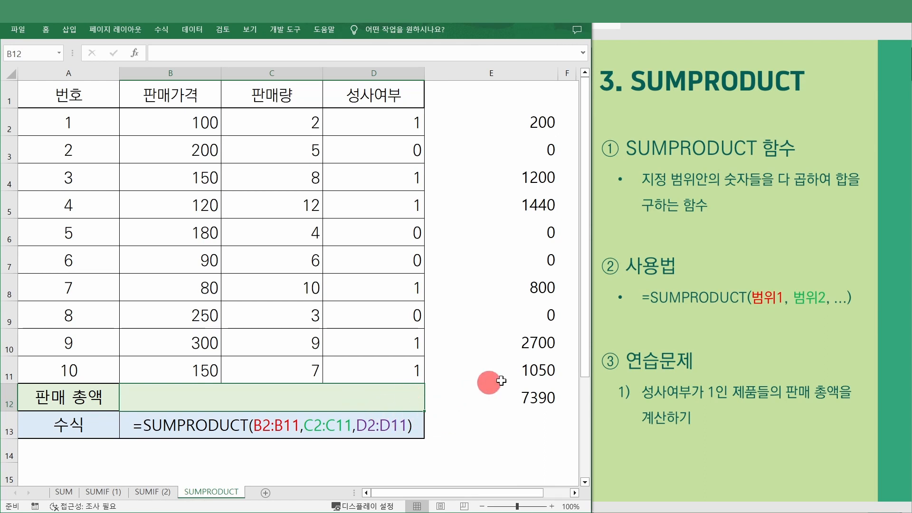
pyautogui.write('=su')
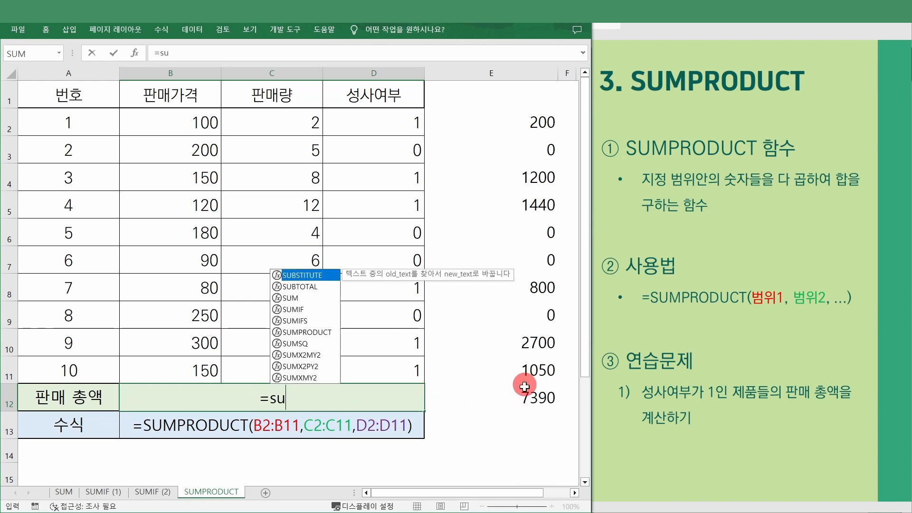
pyautogui.write('mproduct(')
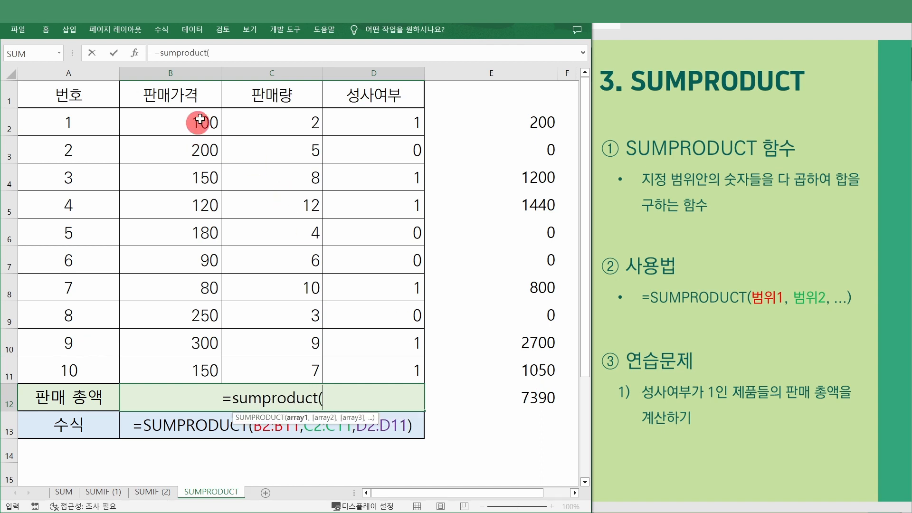
pyautogui.moveTo(198, 120); pyautogui.dragTo(179, 366)
pyautogui.write(',')
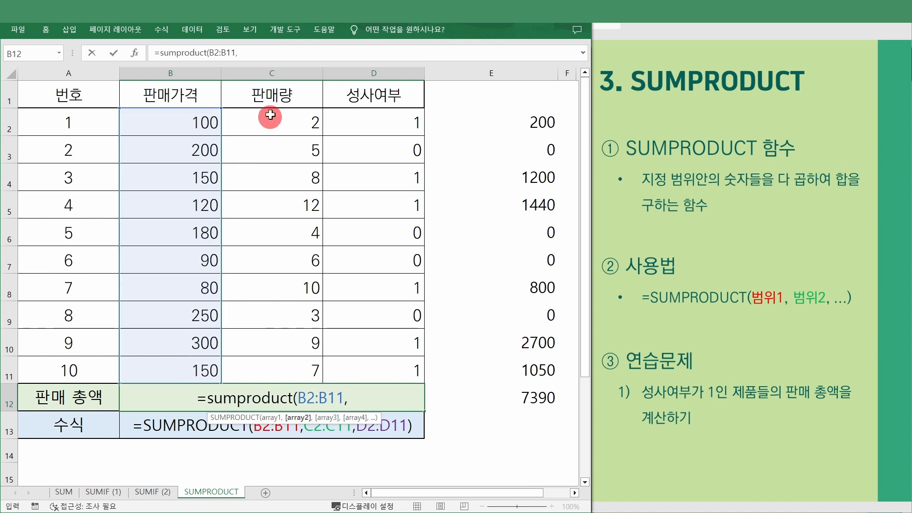
pyautogui.moveTo(270, 117); pyautogui.dragTo(301, 366)
pyautogui.write(',')
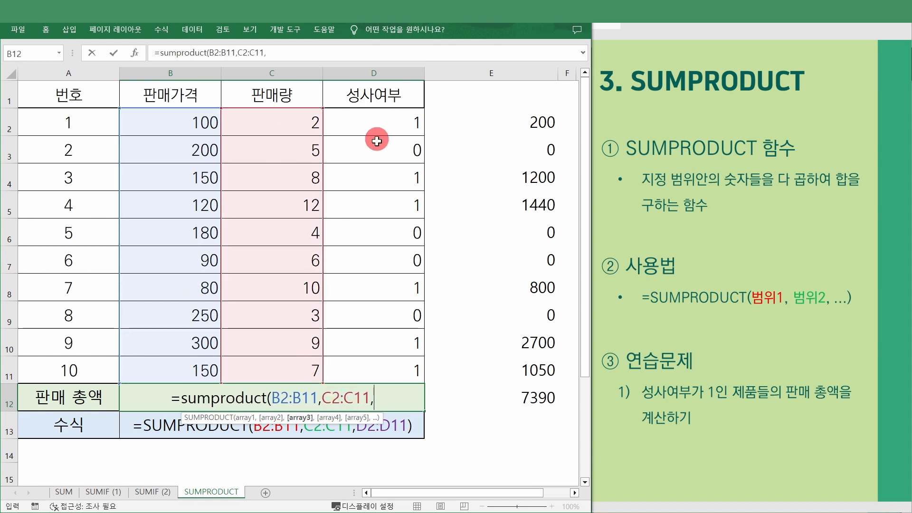
pyautogui.moveTo(380, 126); pyautogui.dragTo(386, 368)
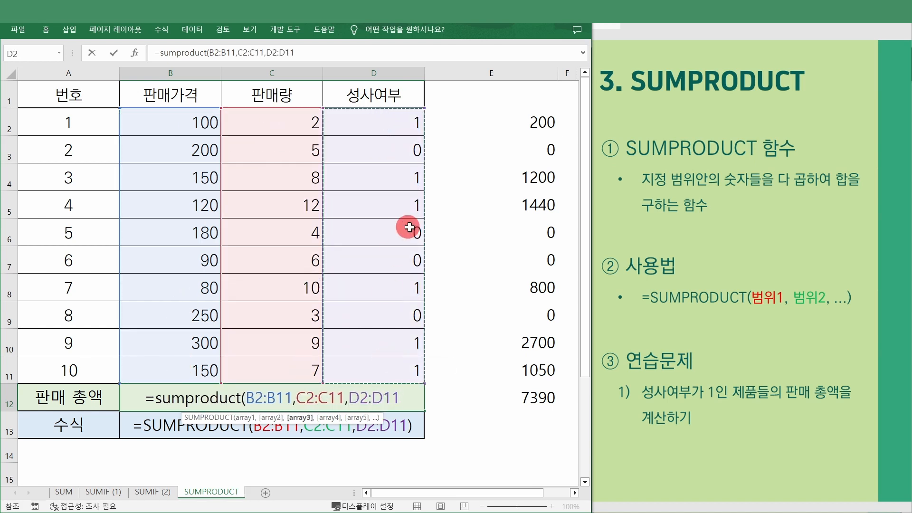
pyautogui.write(')')
pyautogui.press('Return')
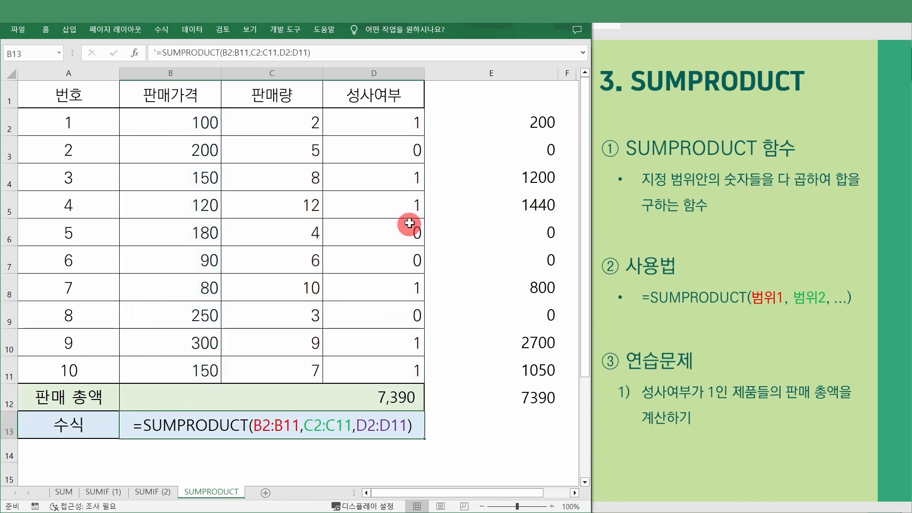
pyautogui.click(213, 128)
pyautogui.click(294, 122)
pyautogui.click(383, 132)
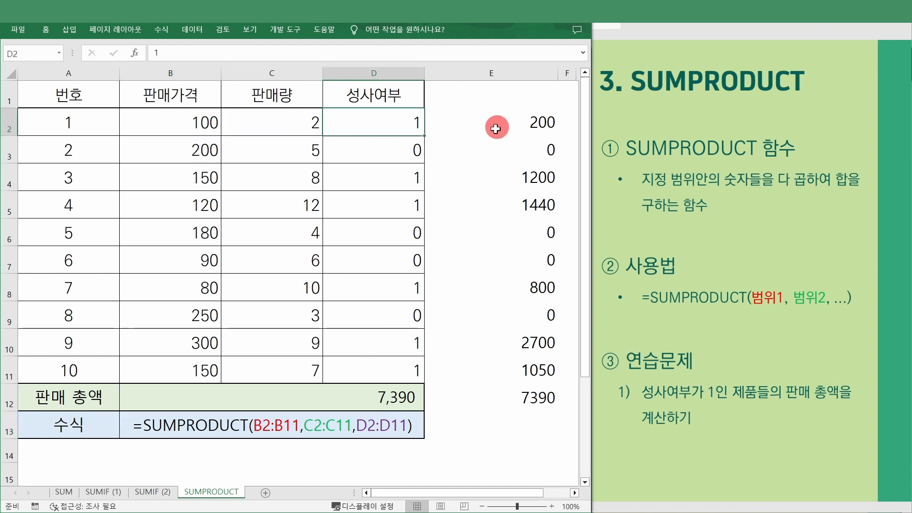
pyautogui.click(495, 129)
pyautogui.click(71, 154)
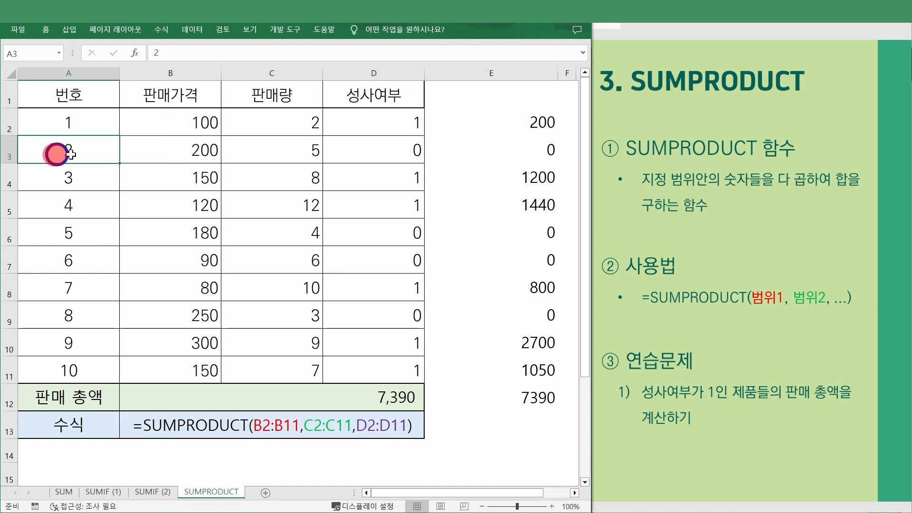
pyautogui.moveTo(71, 154); pyautogui.dragTo(356, 152)
pyautogui.click(516, 146)
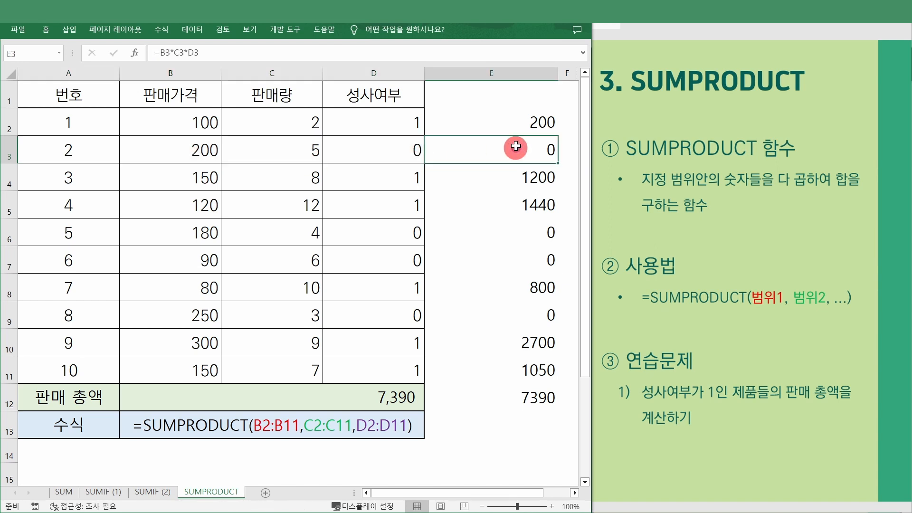
pyautogui.moveTo(503, 119); pyautogui.dragTo(533, 358)
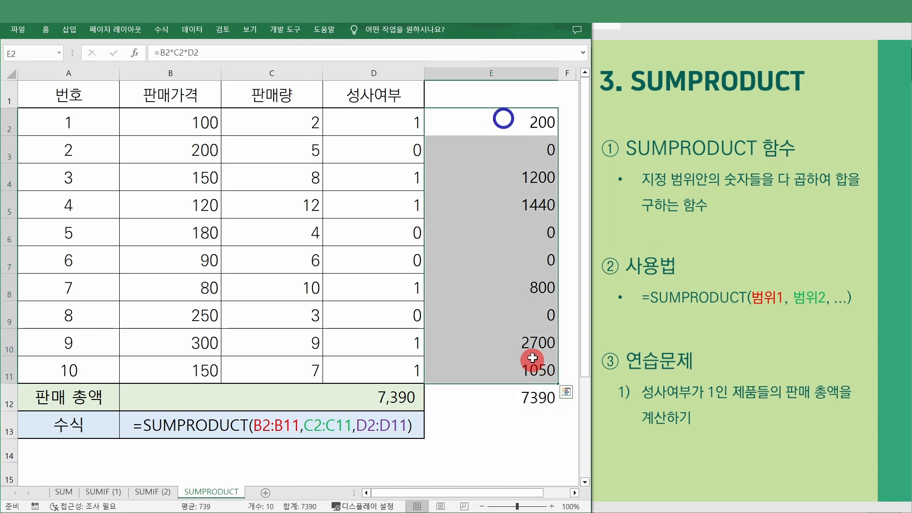
pyautogui.click(520, 407)
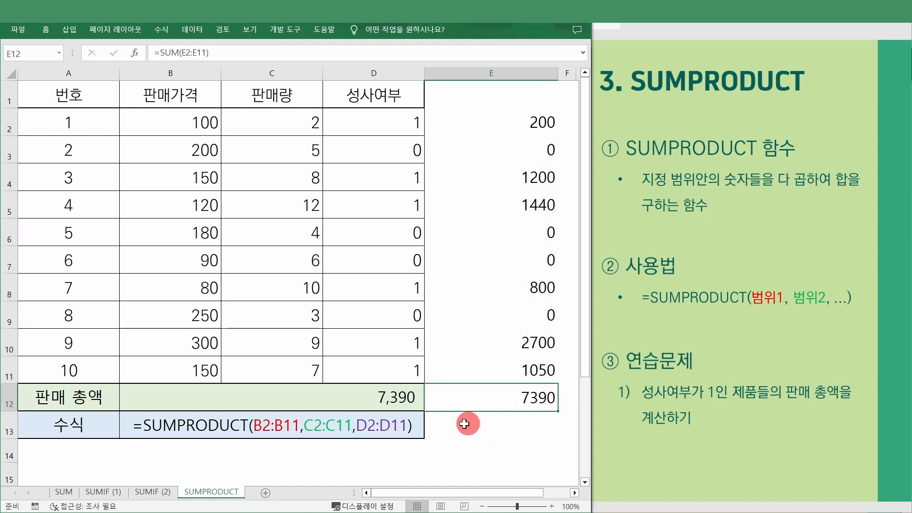
pyautogui.click(364, 401)
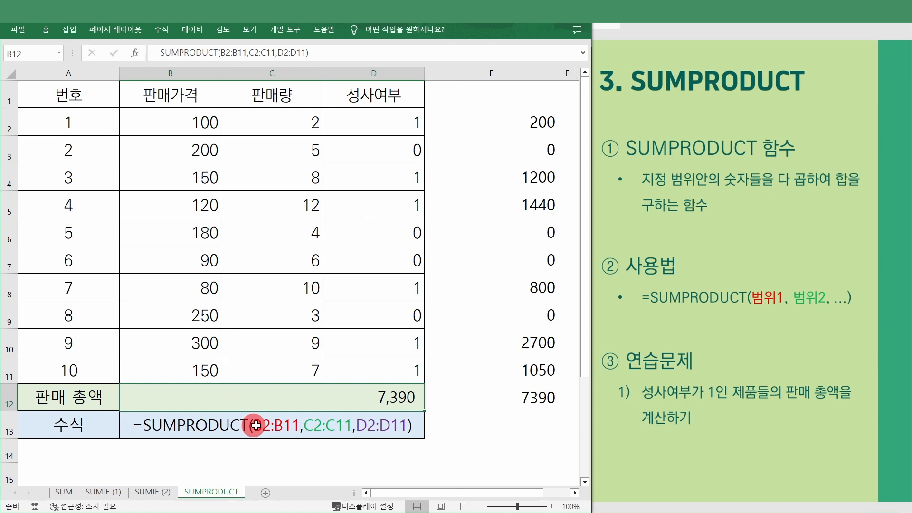